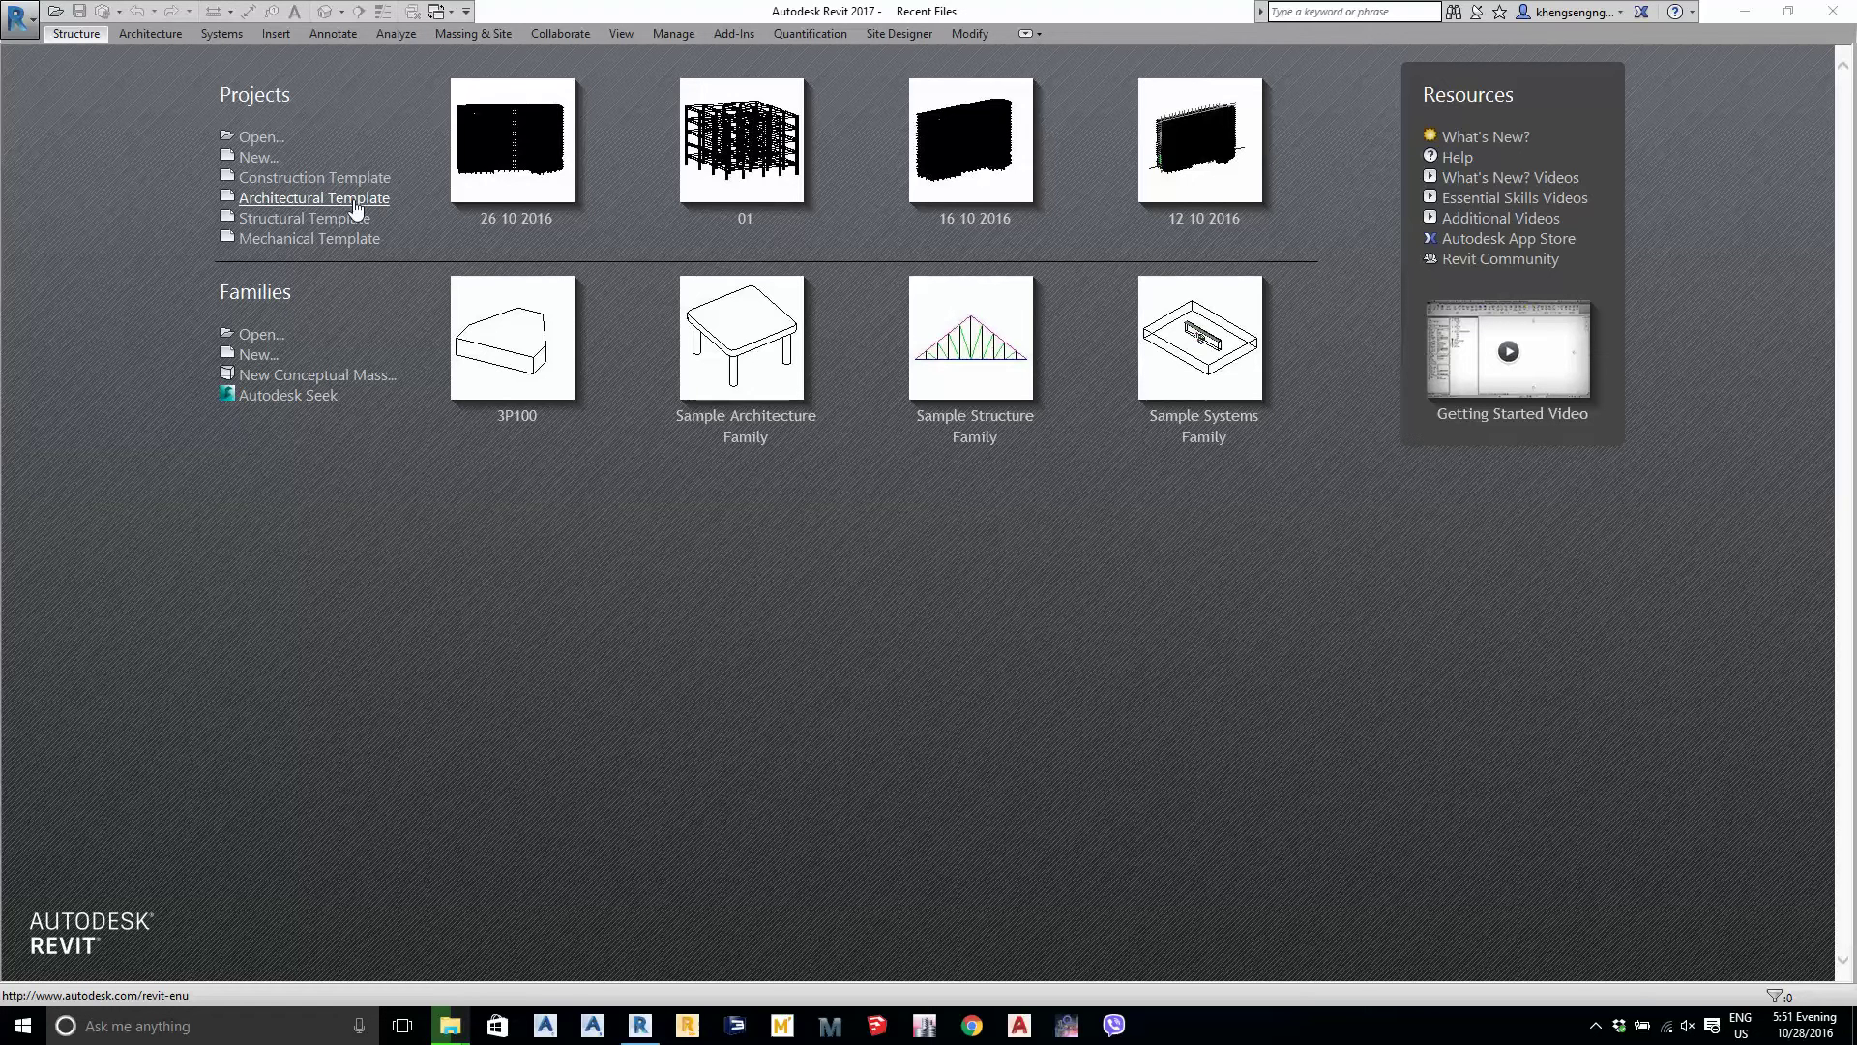
Step: Create a new project from the Structural Template
{"action": "left_click", "coordinate": [307, 225]}
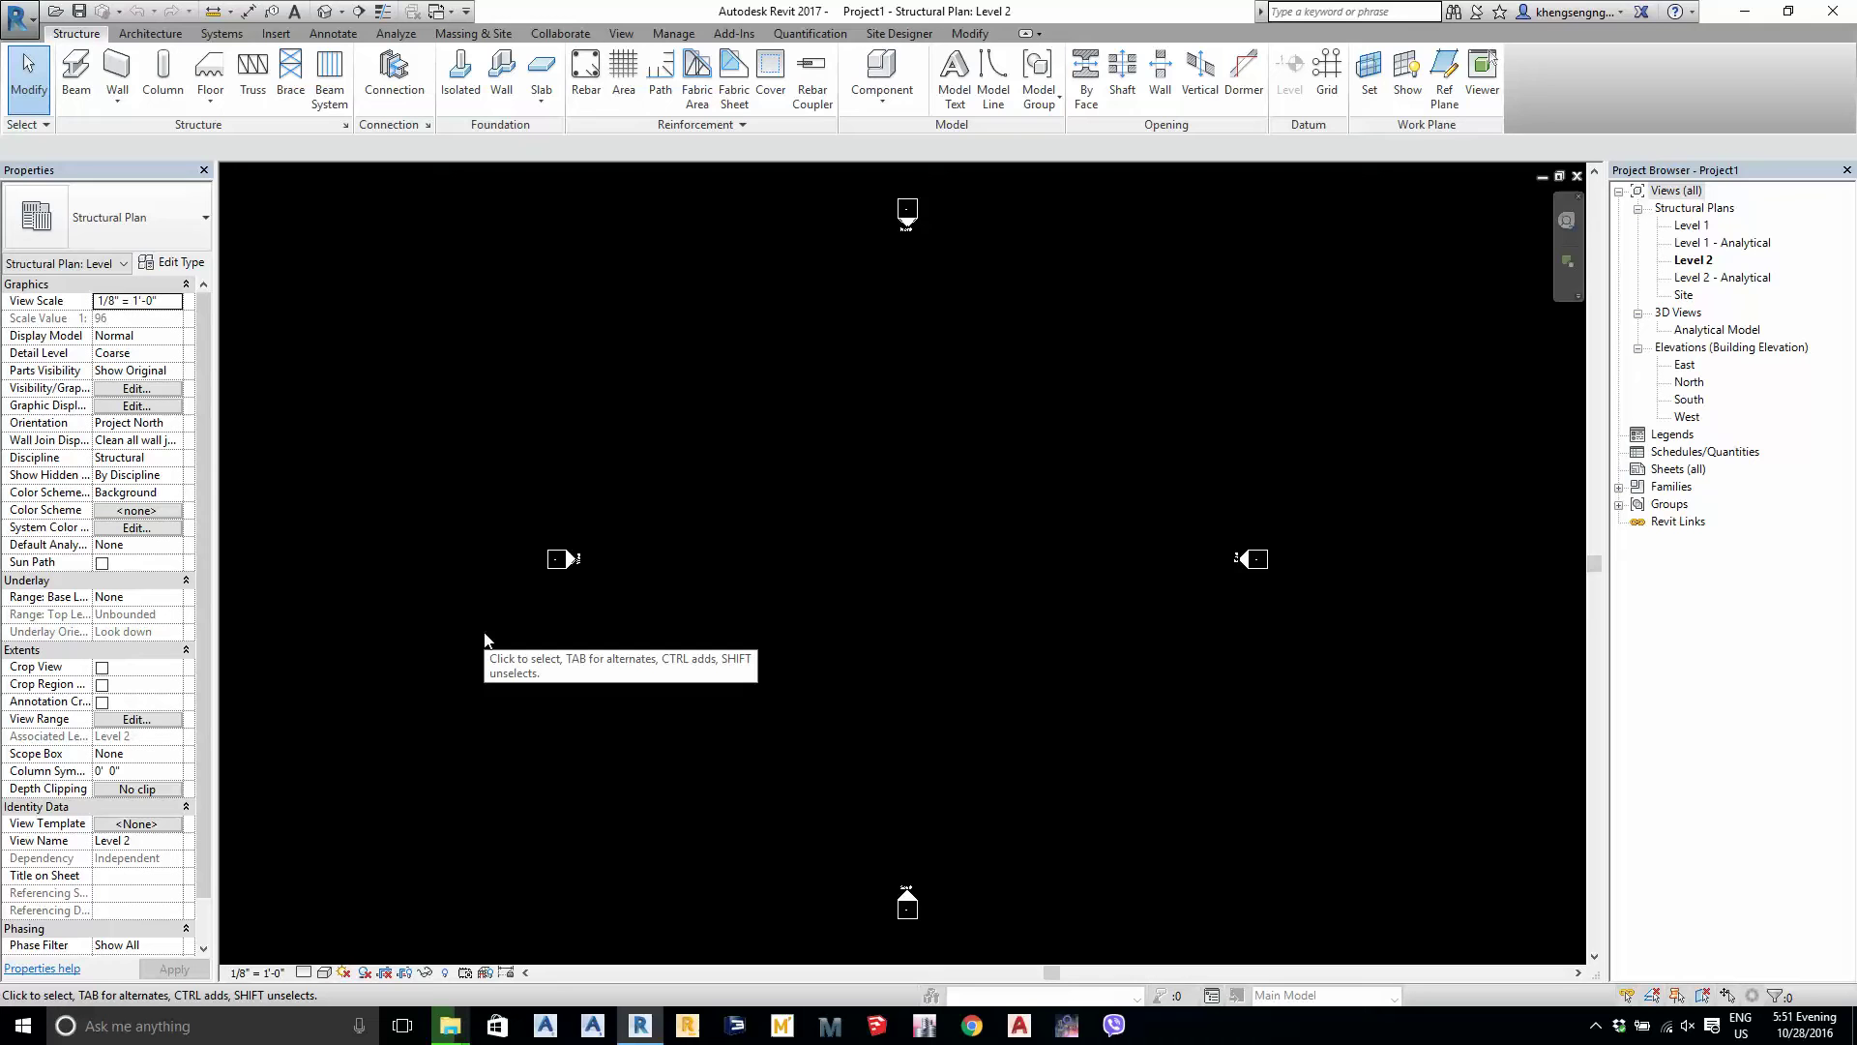
Step: Examine and compare the tool sets offered for structure, architecture and building systems
{"action": "left_click", "coordinate": [138, 39]}
{"action": "left_click", "coordinate": [76, 39]}
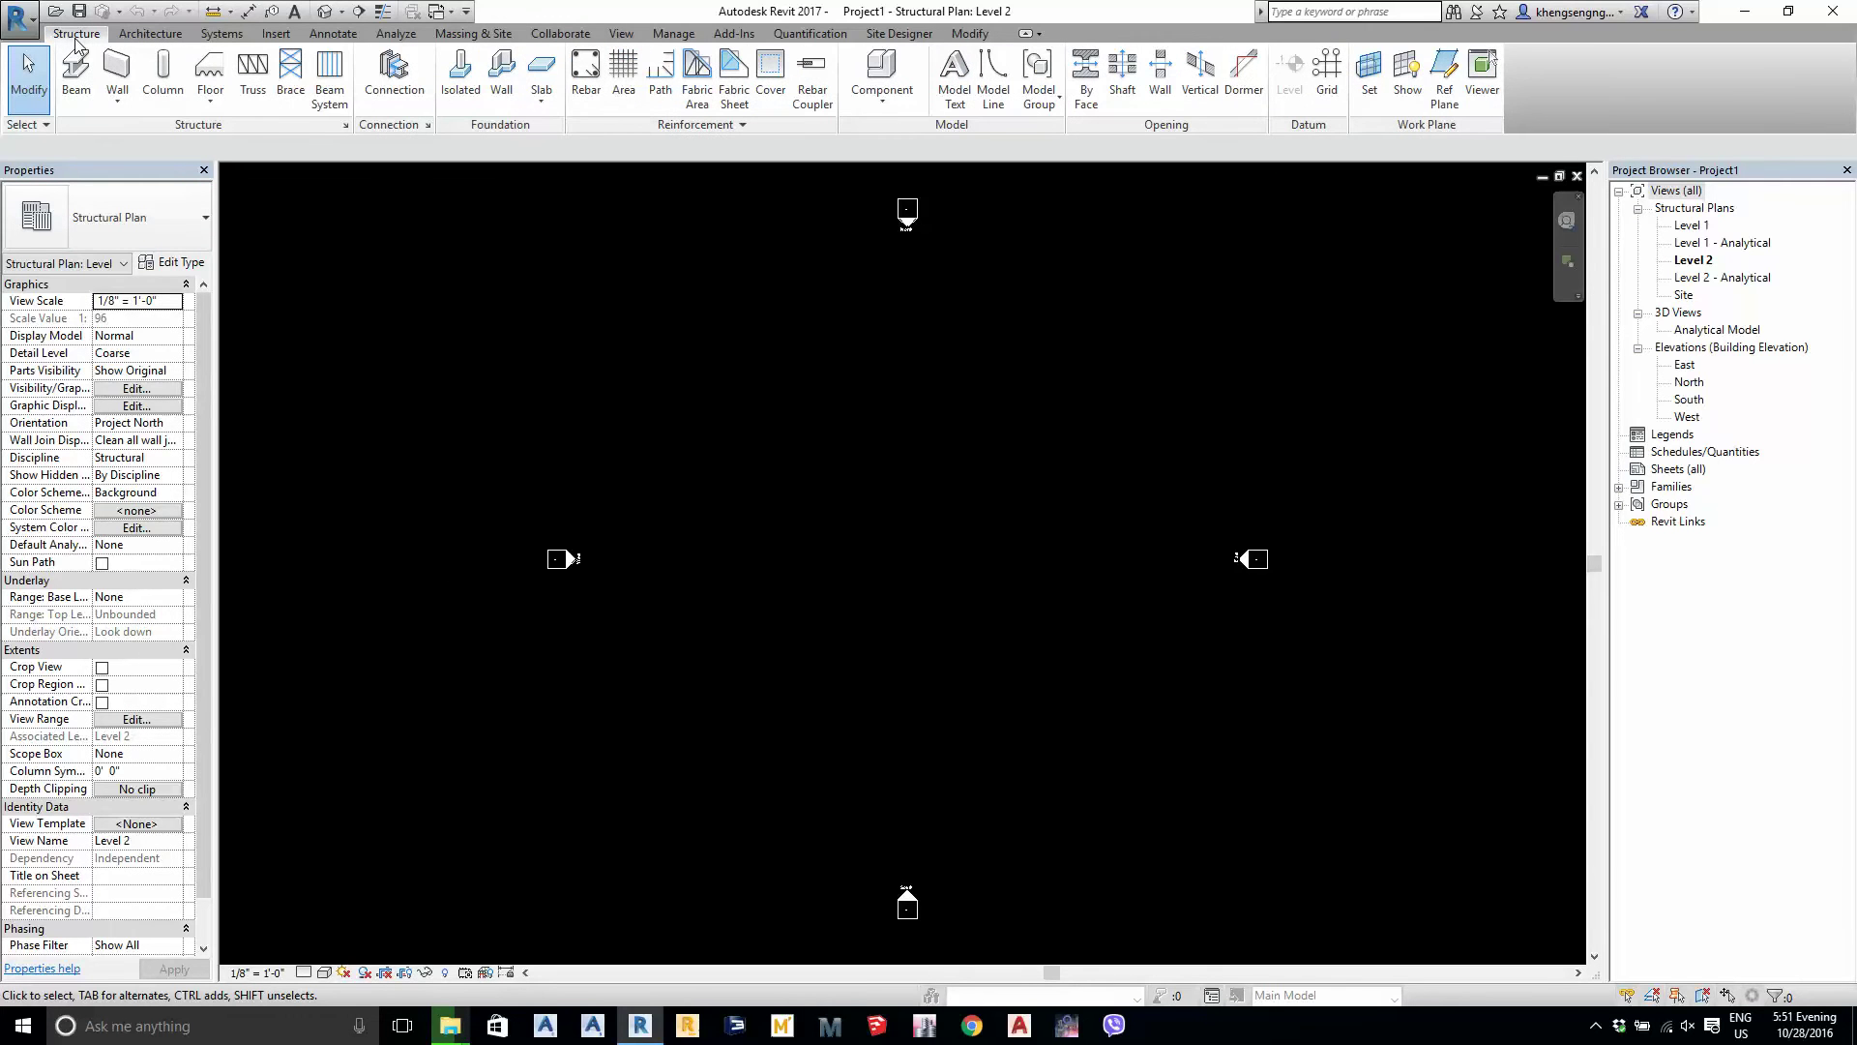
{"action": "left_click", "coordinate": [166, 35]}
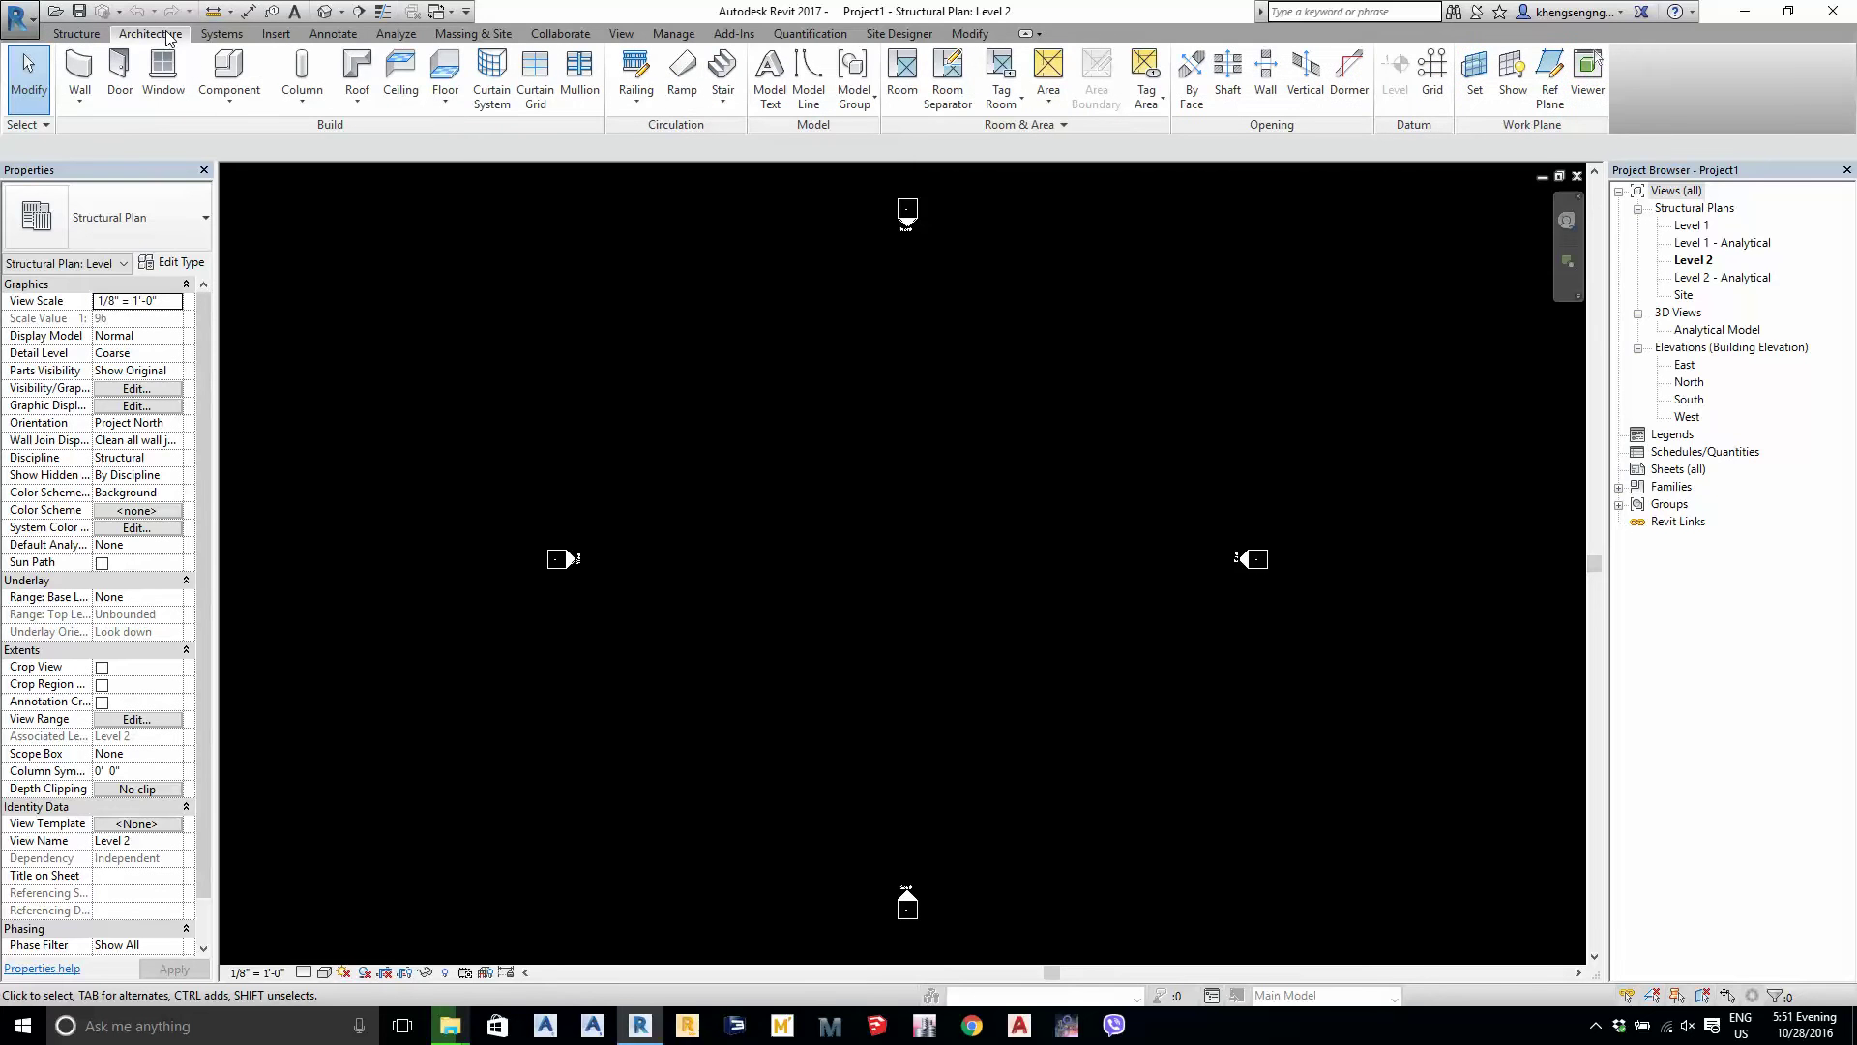
{"action": "left_click", "coordinate": [220, 37]}
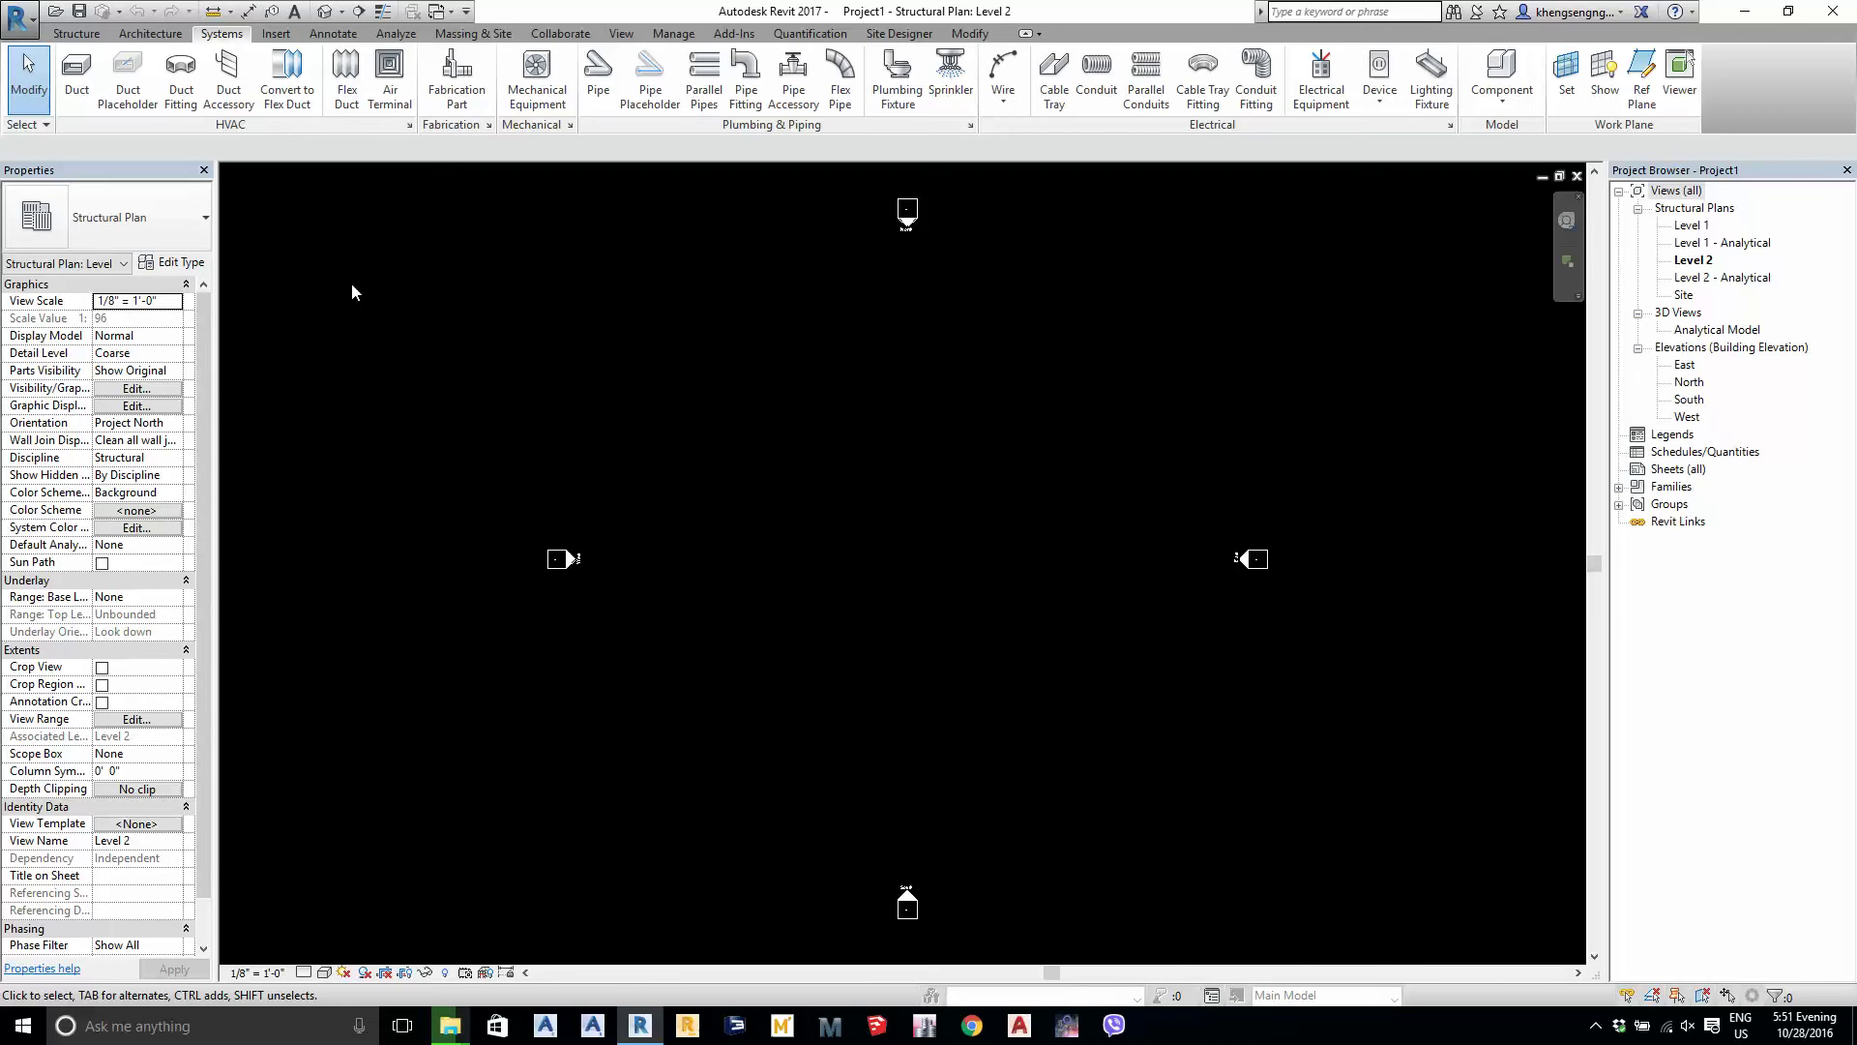
{"action": "left_click", "coordinate": [79, 34]}
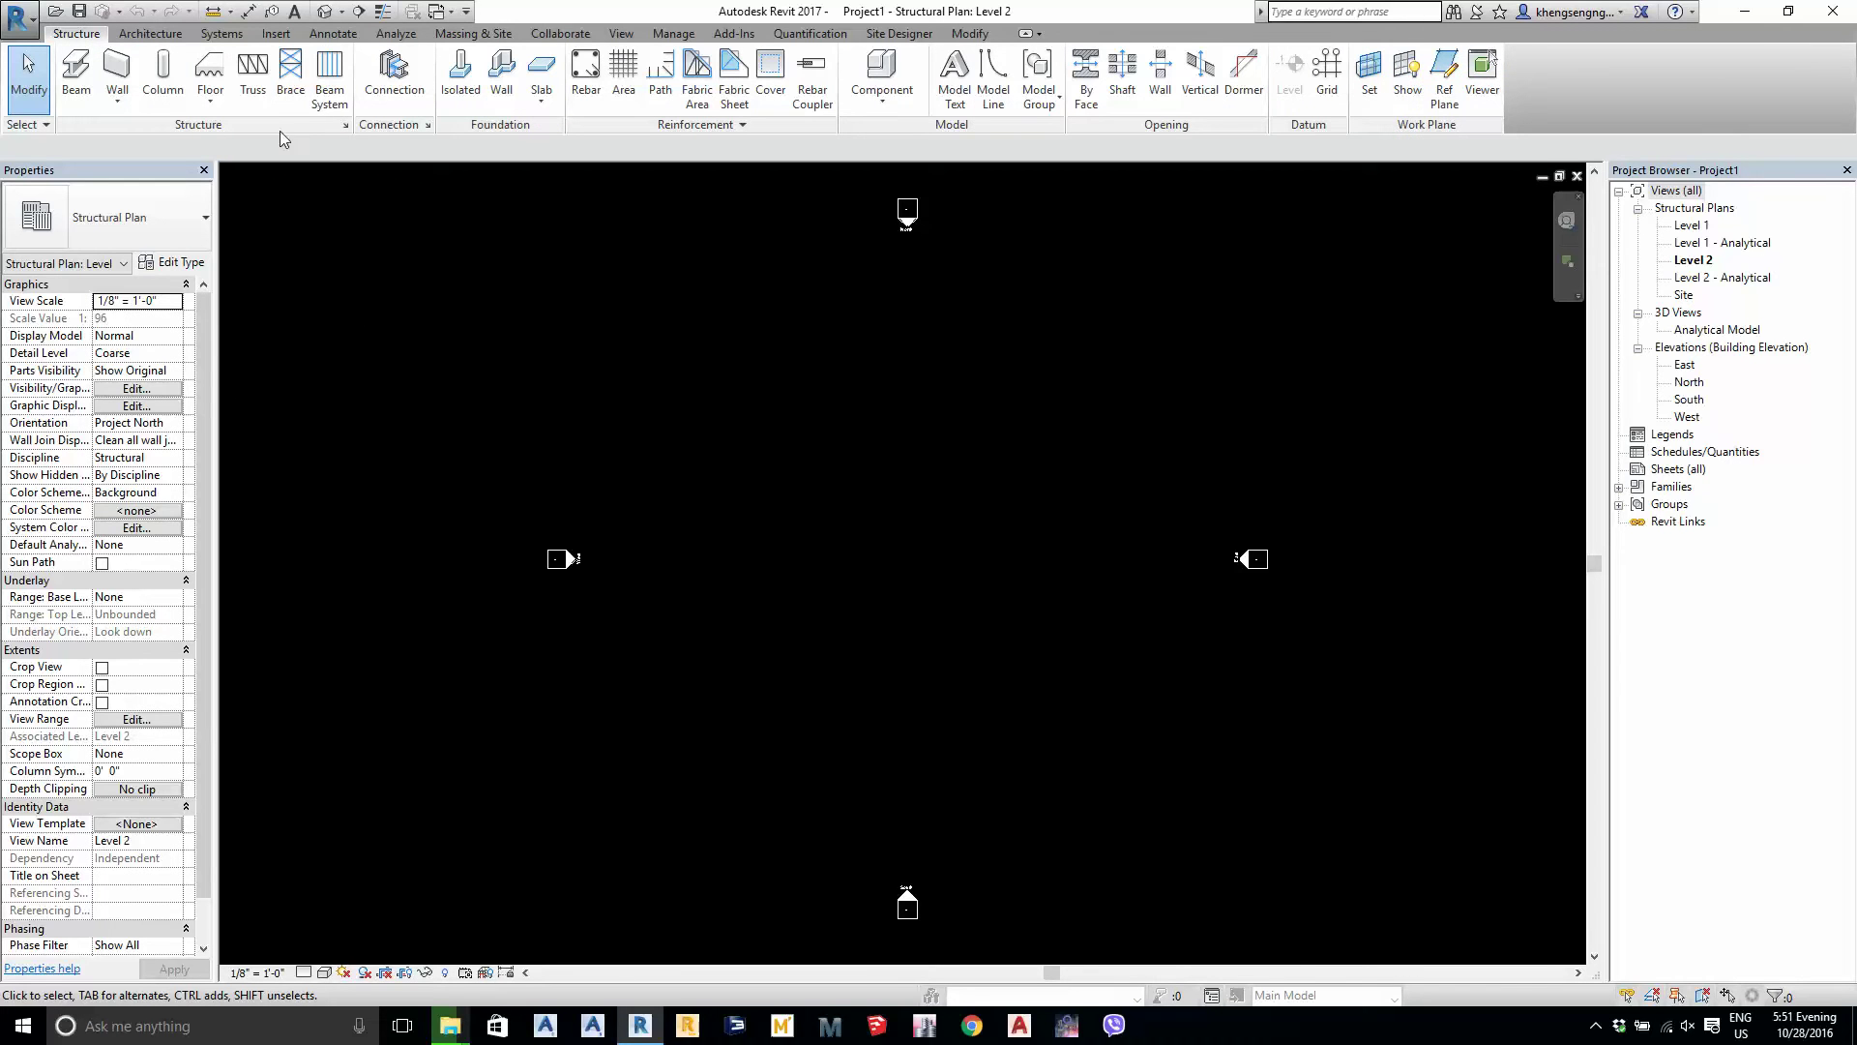
{"action": "left_click", "coordinate": [177, 34]}
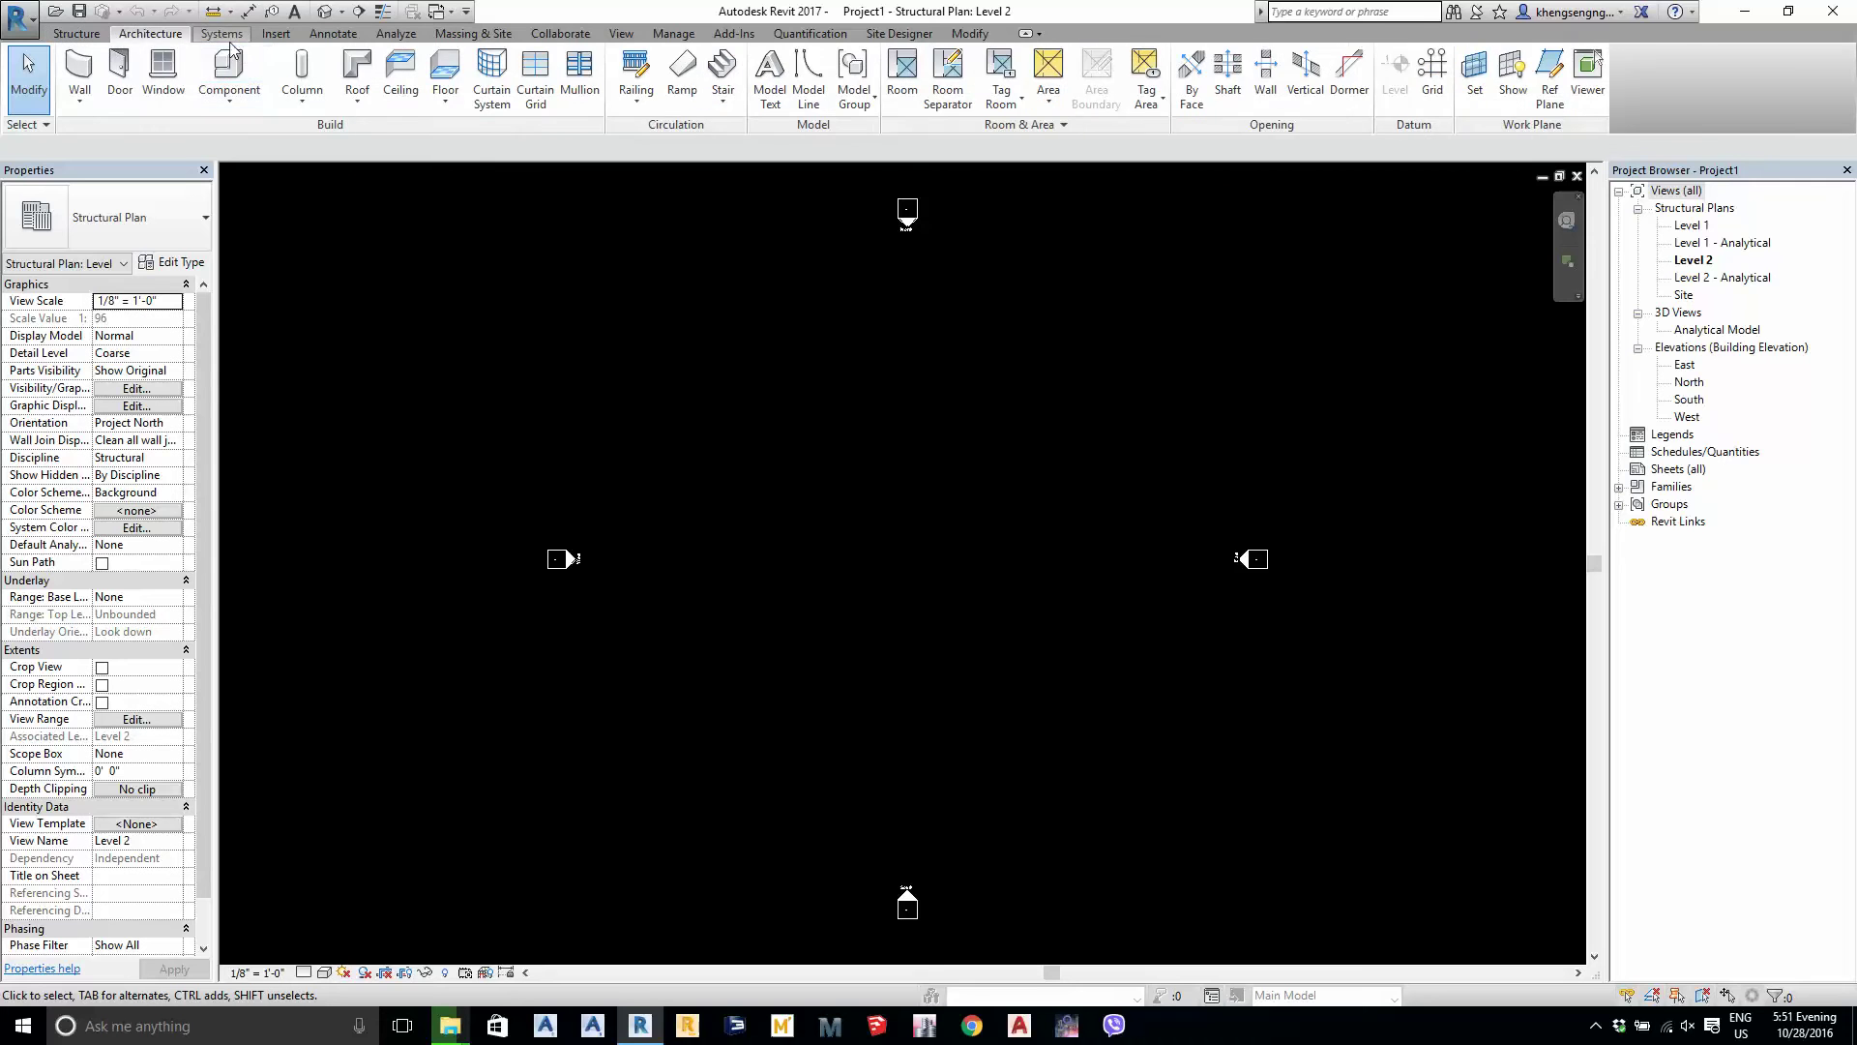
{"action": "left_click", "coordinate": [224, 36]}
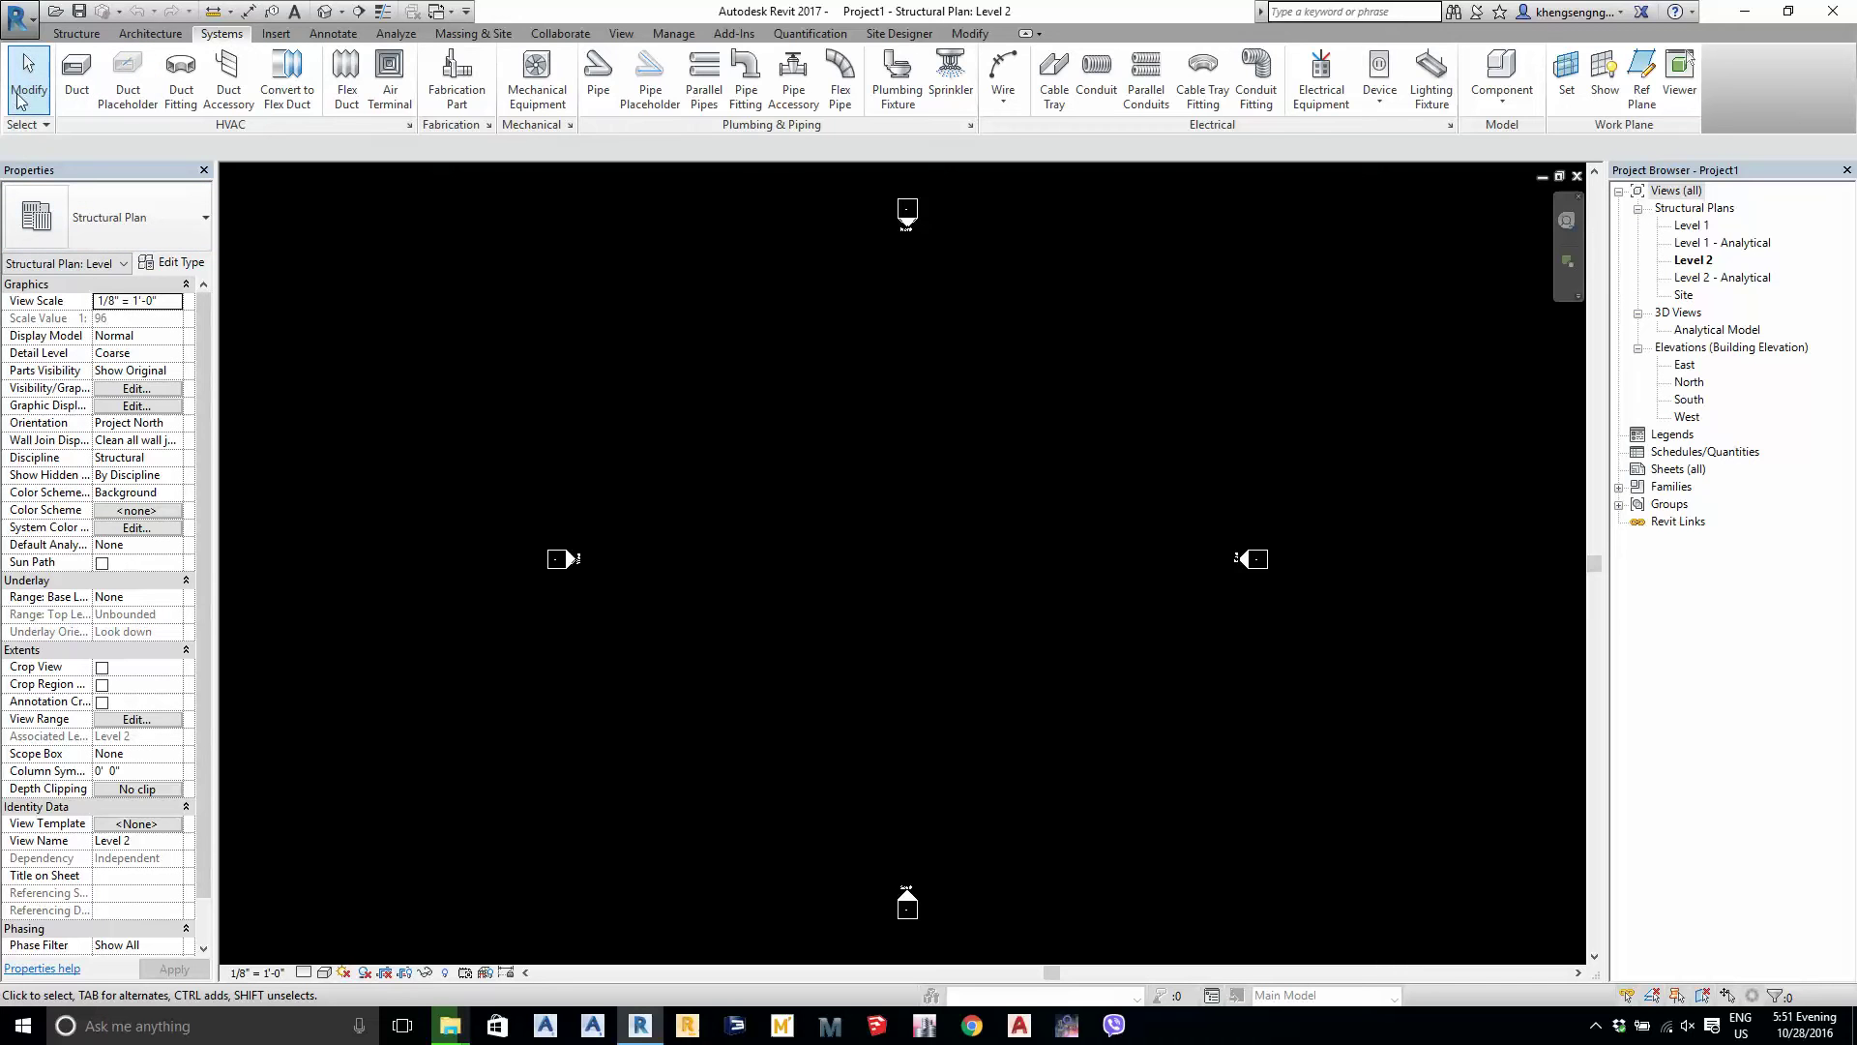
{"action": "left_click", "coordinate": [64, 37]}
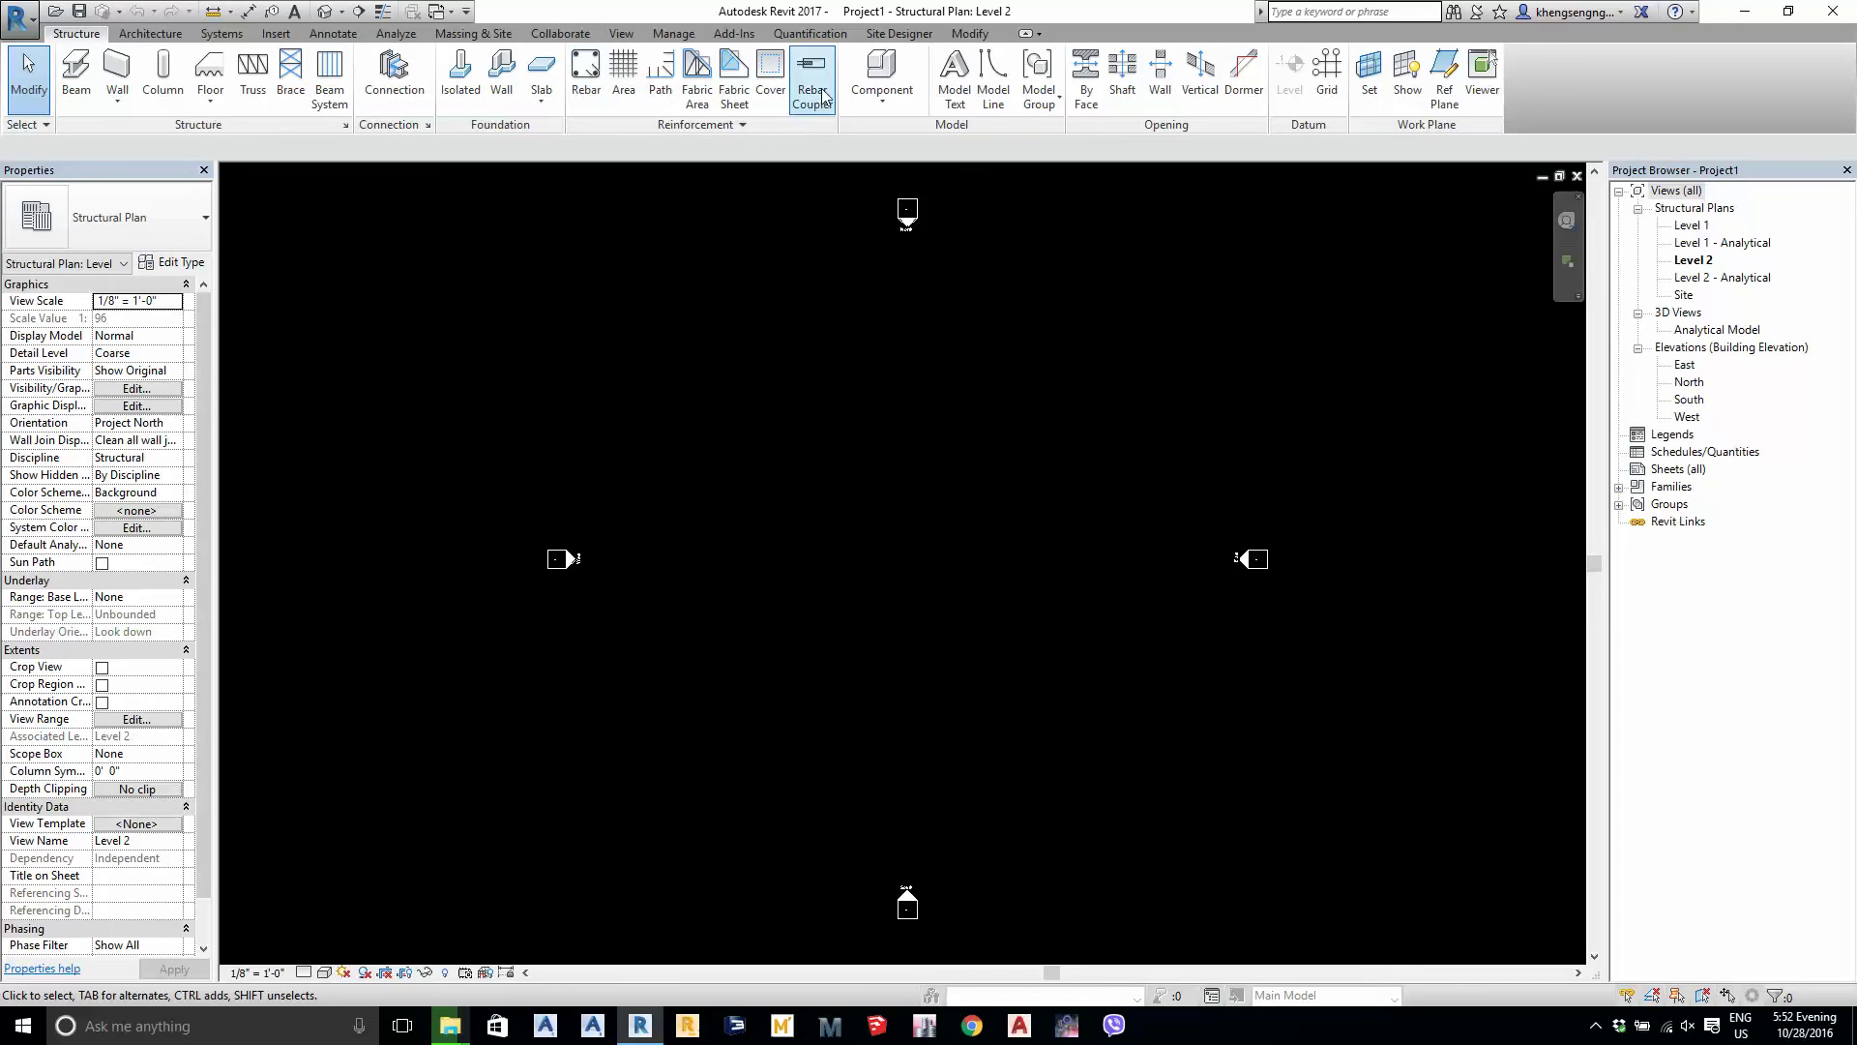
{"action": "left_click", "coordinate": [133, 35]}
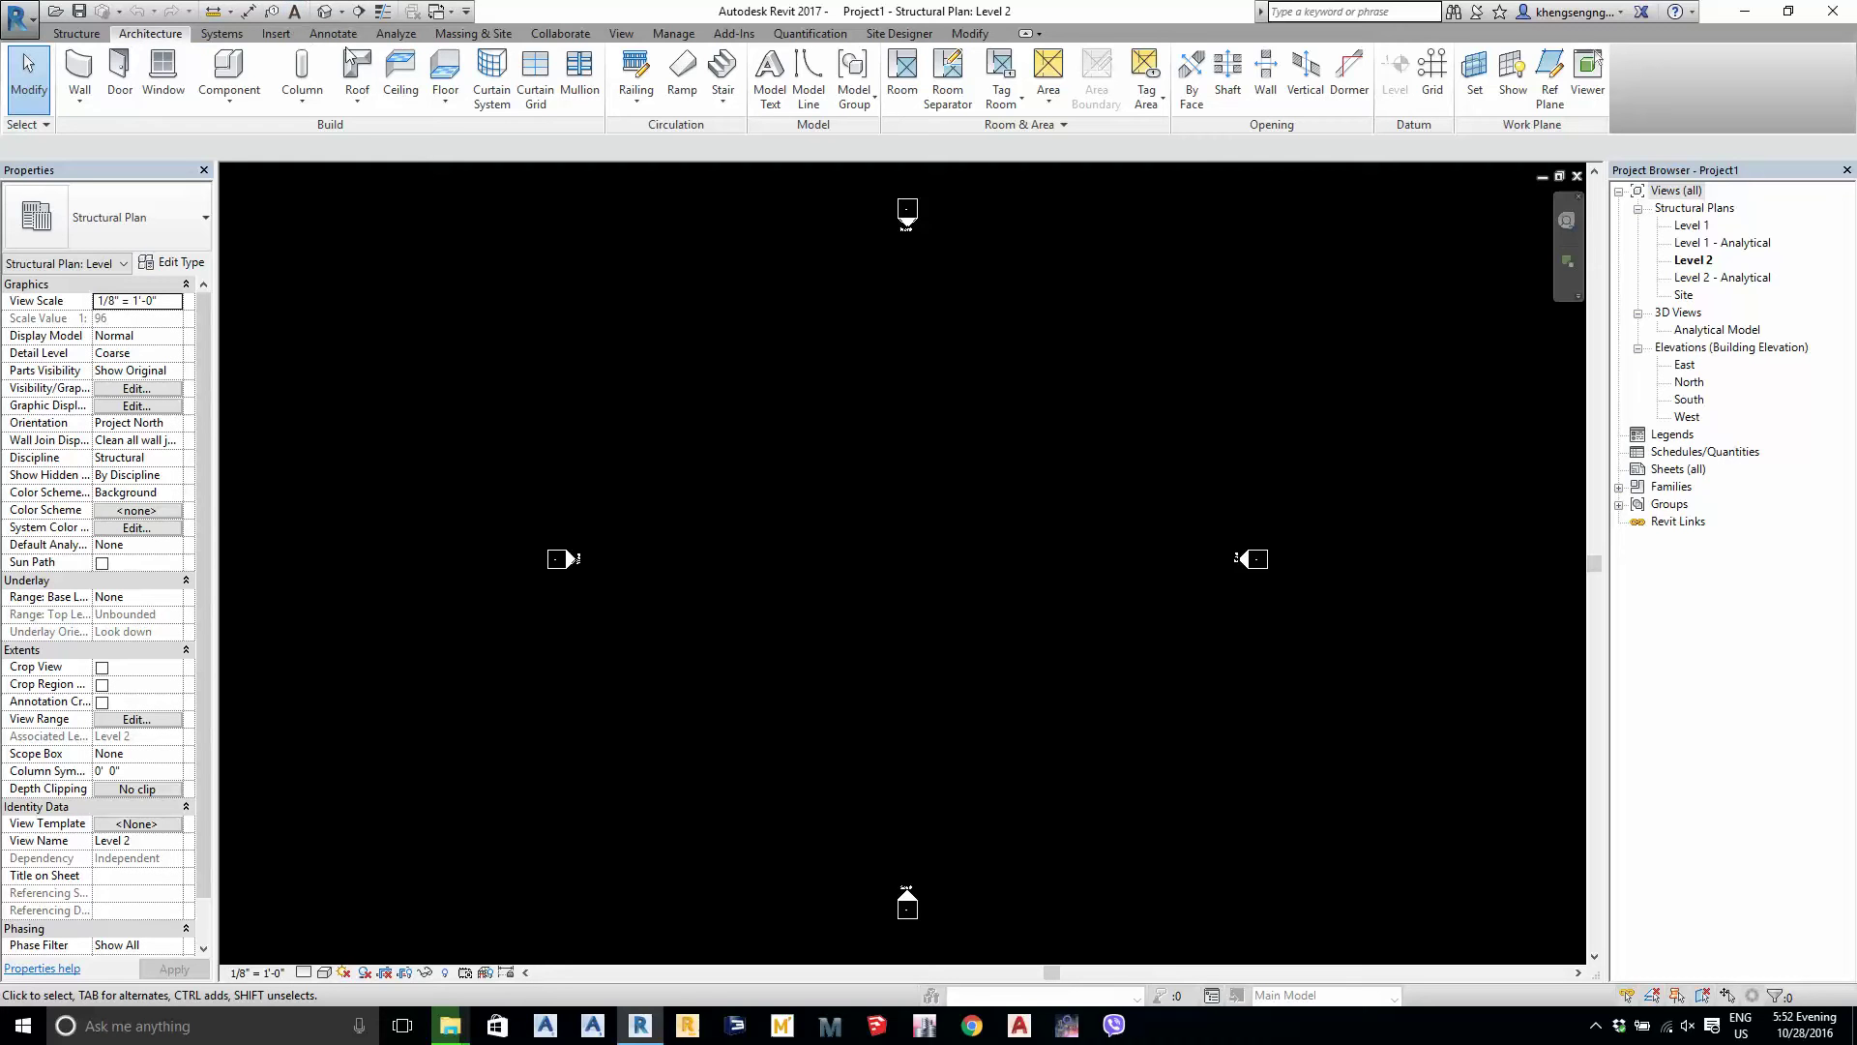
{"action": "left_click", "coordinate": [250, 39]}
Step: Review the commands for linking and importing content, including a brief look into the Load Family library
{"action": "left_click", "coordinate": [276, 38]}
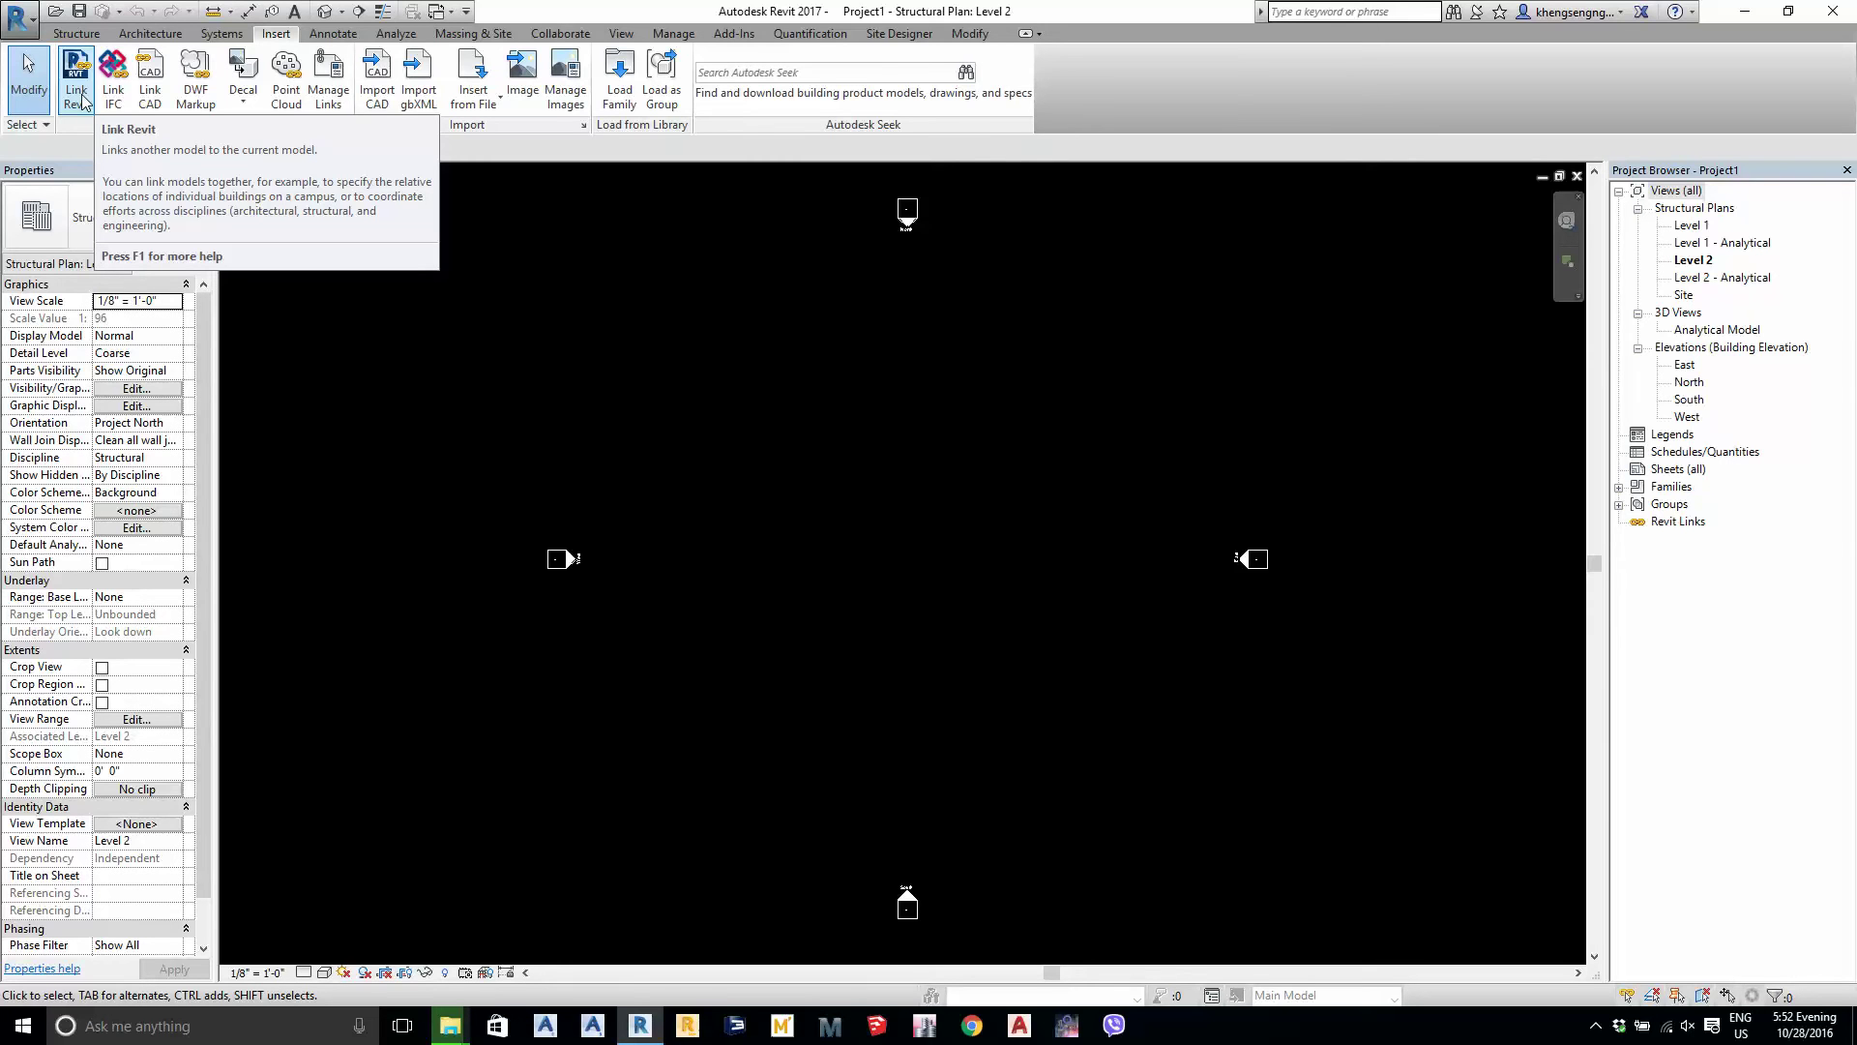
{"action": "middle_click_drag", "start_coordinate": [414, 302], "coordinate": [398, 298]}
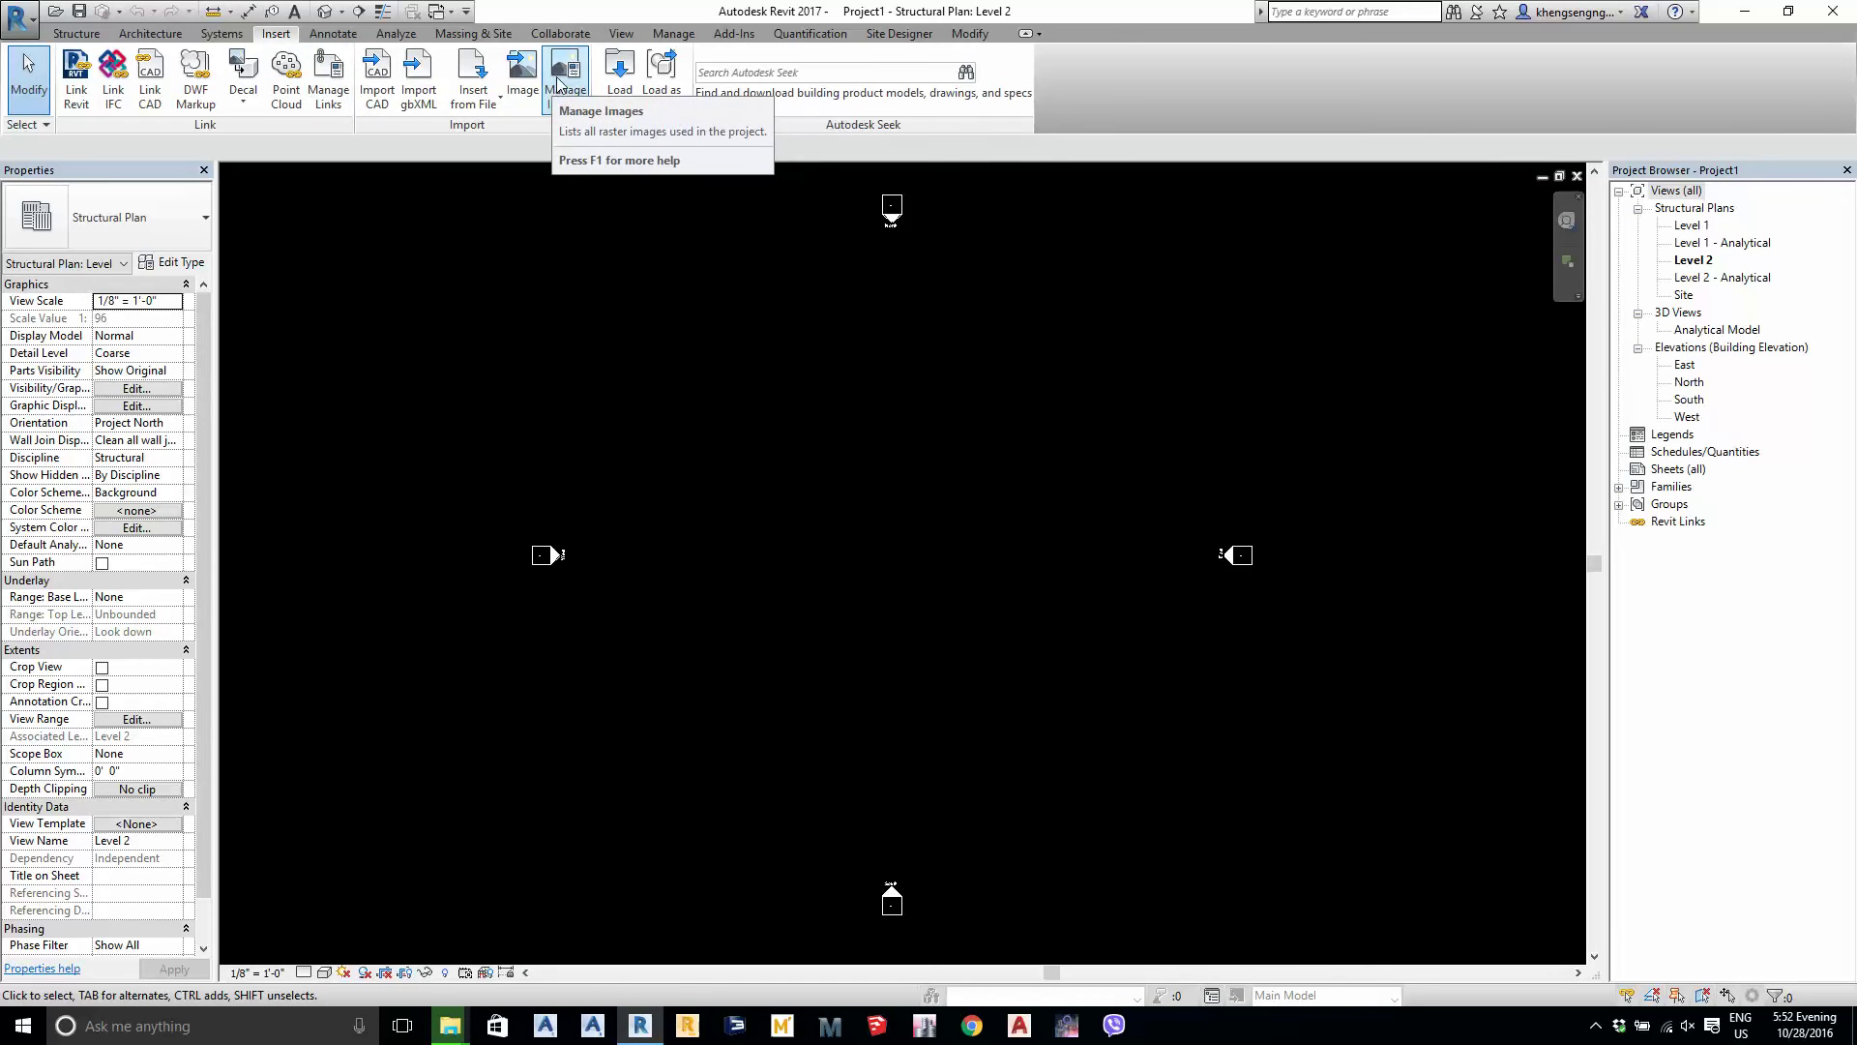
{"action": "left_click", "coordinate": [619, 75]}
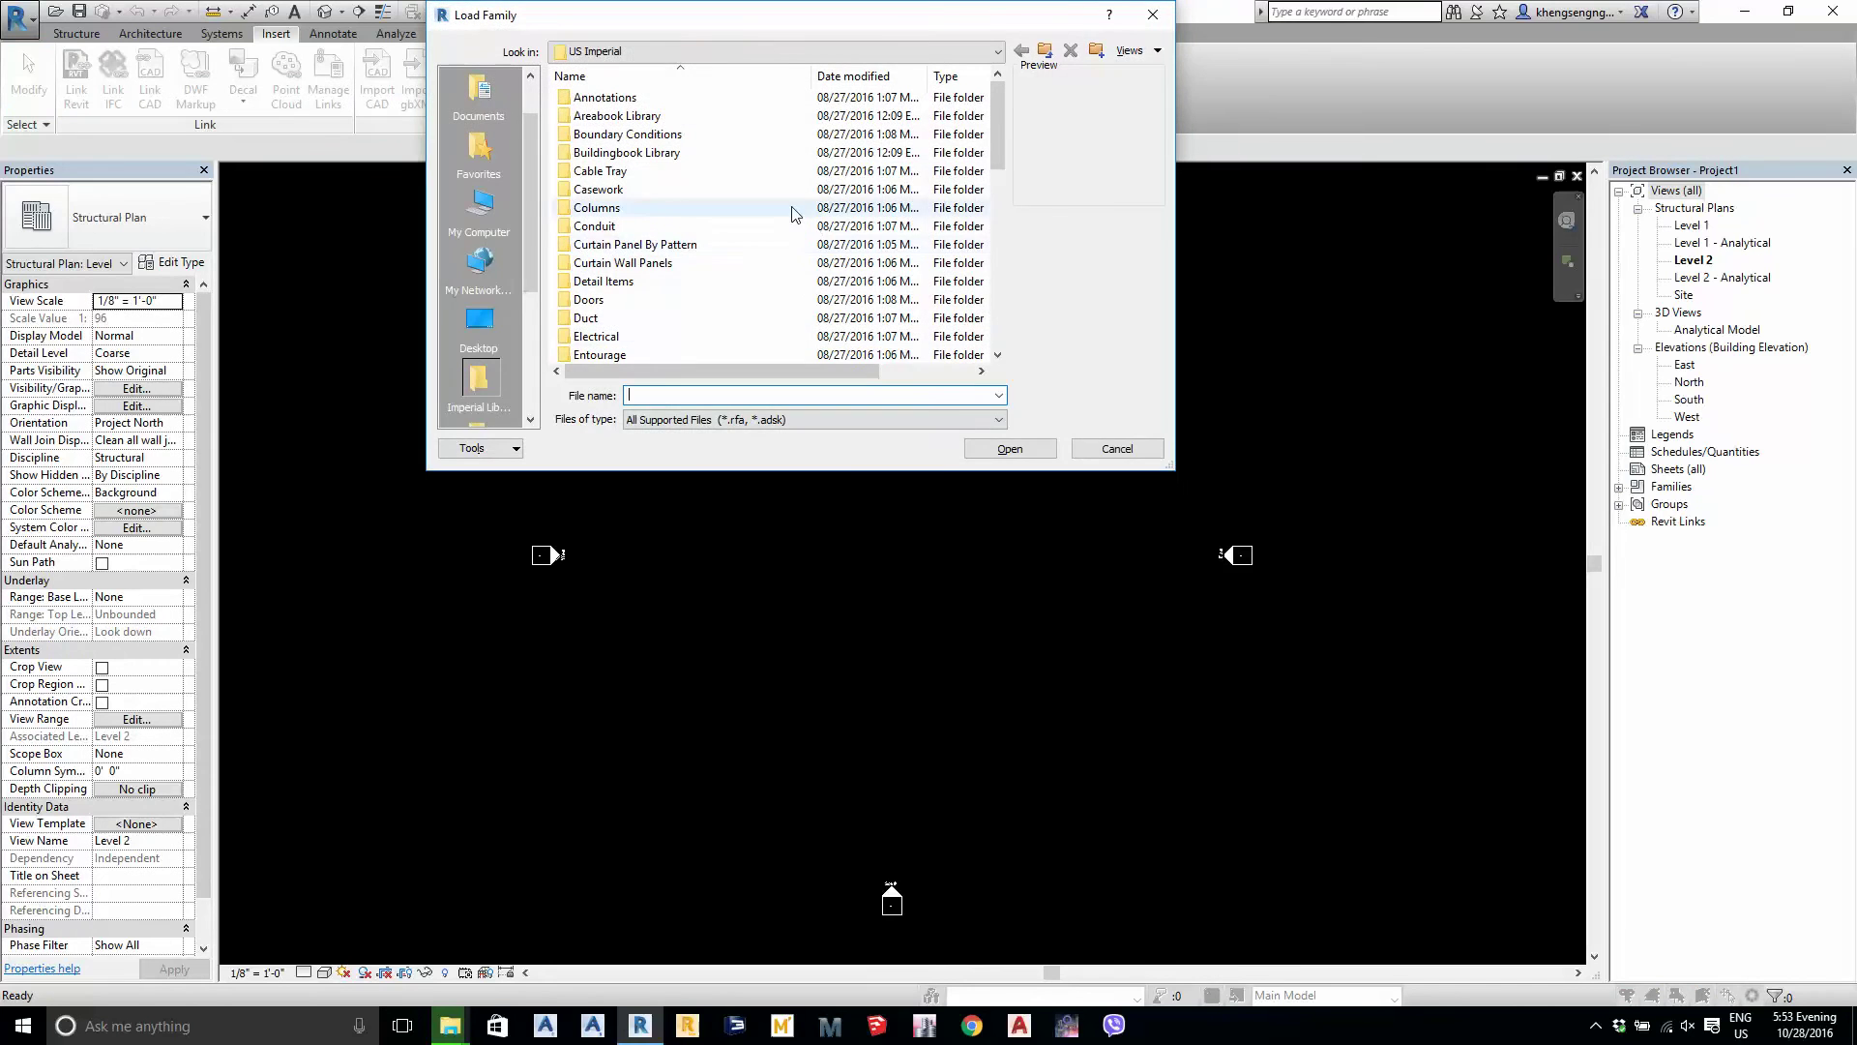
{"action": "left_click", "coordinate": [1152, 15]}
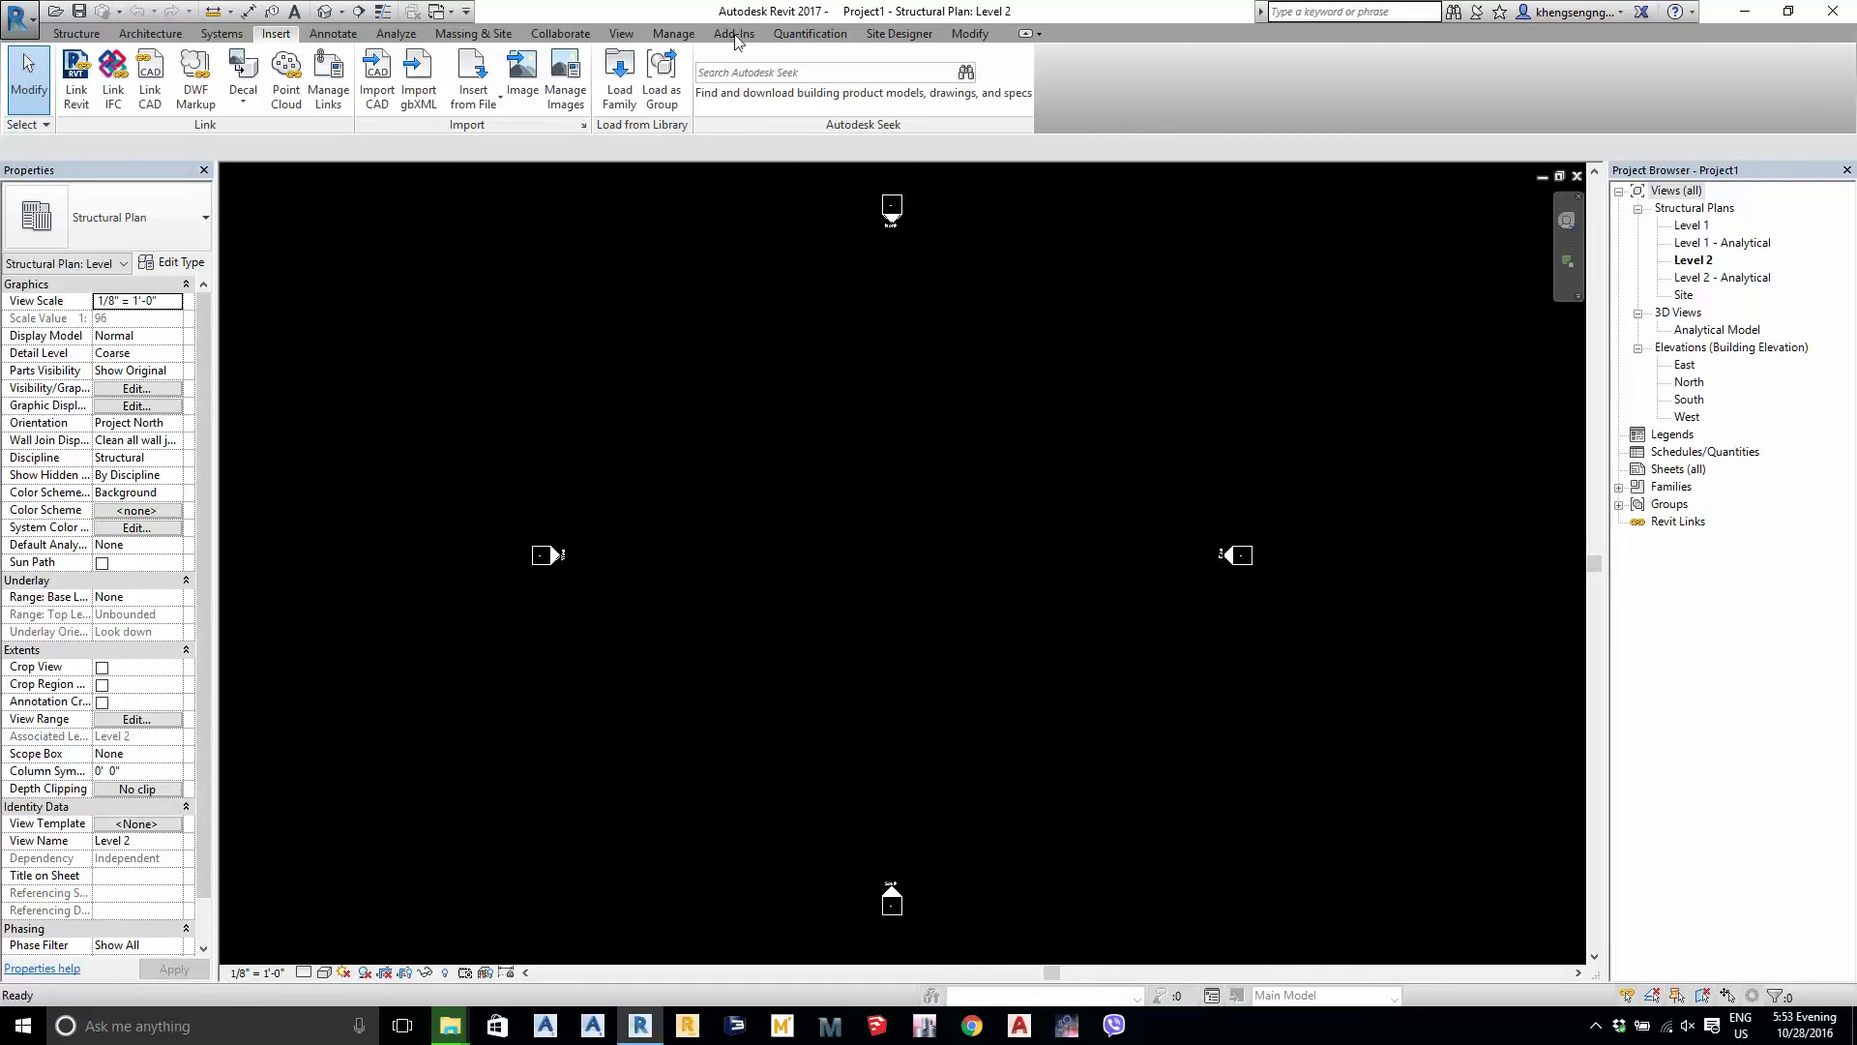
Step: Browse the family folders of the US Metric library without loading anything
{"action": "left_click", "coordinate": [619, 82]}
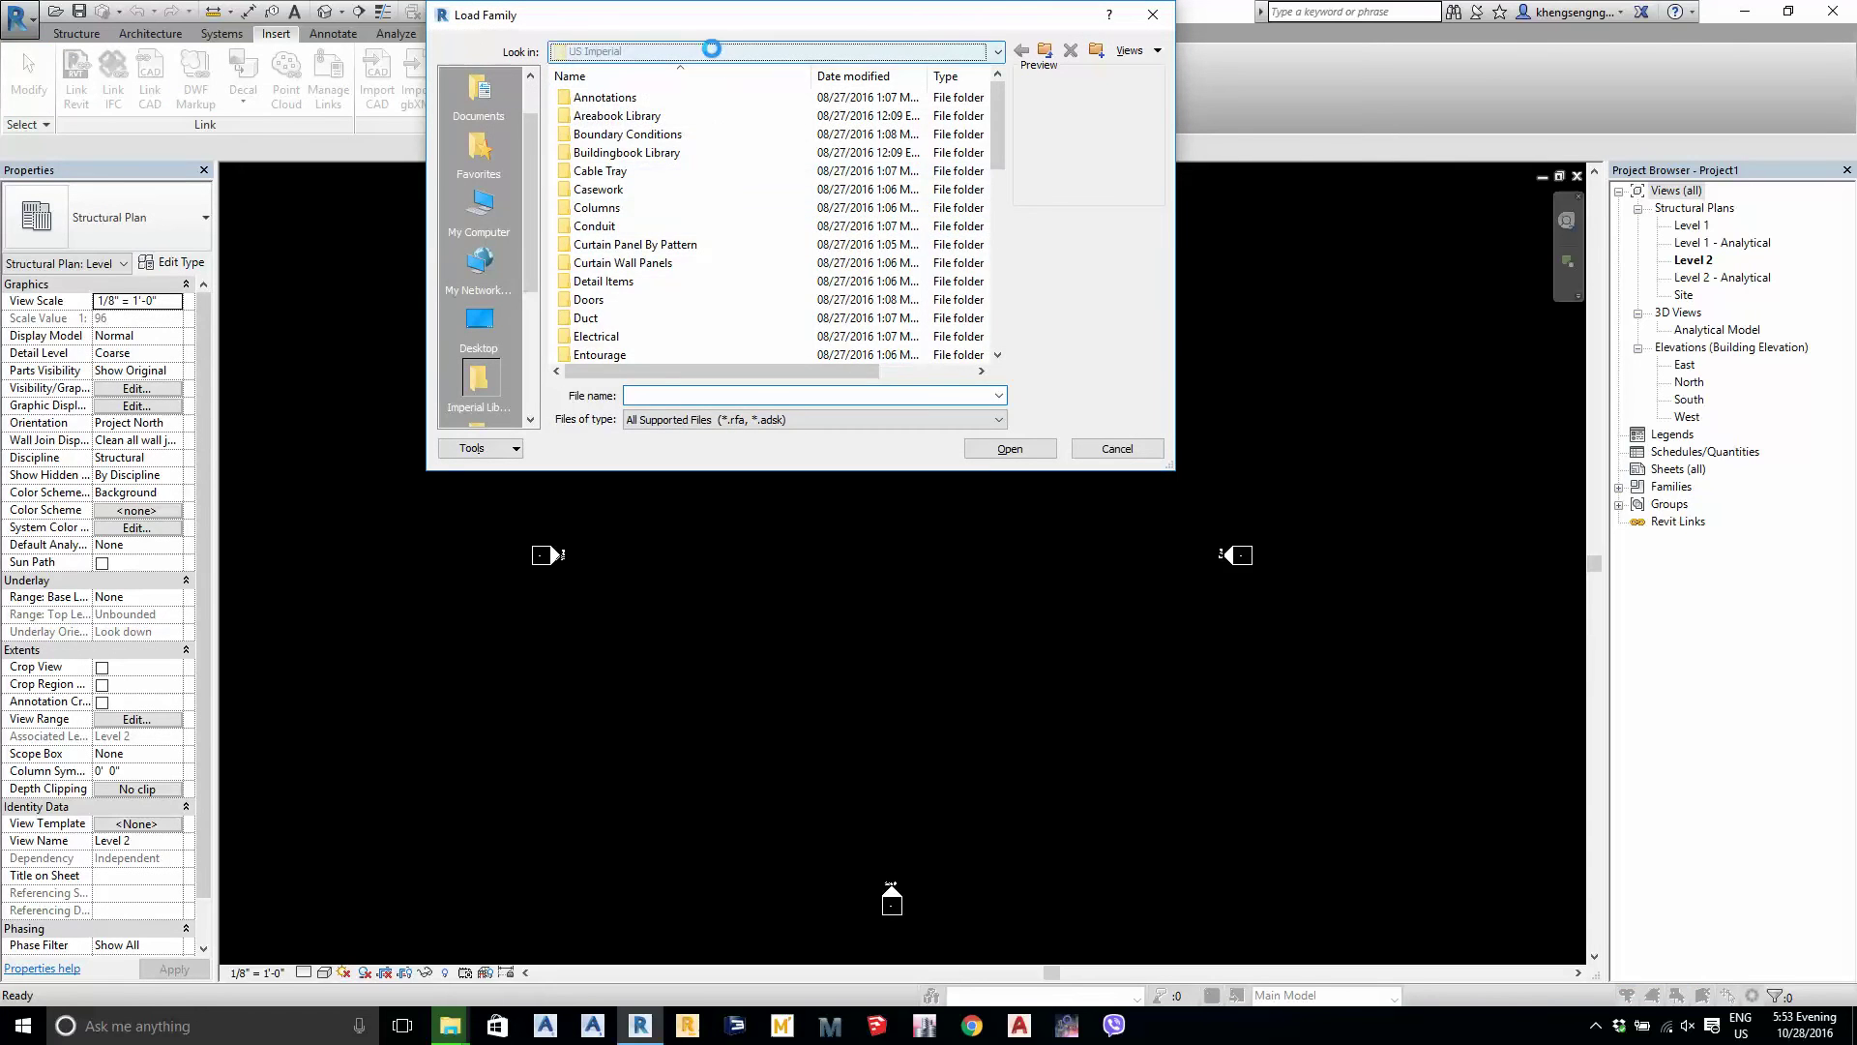
{"action": "left_click", "coordinate": [713, 51]}
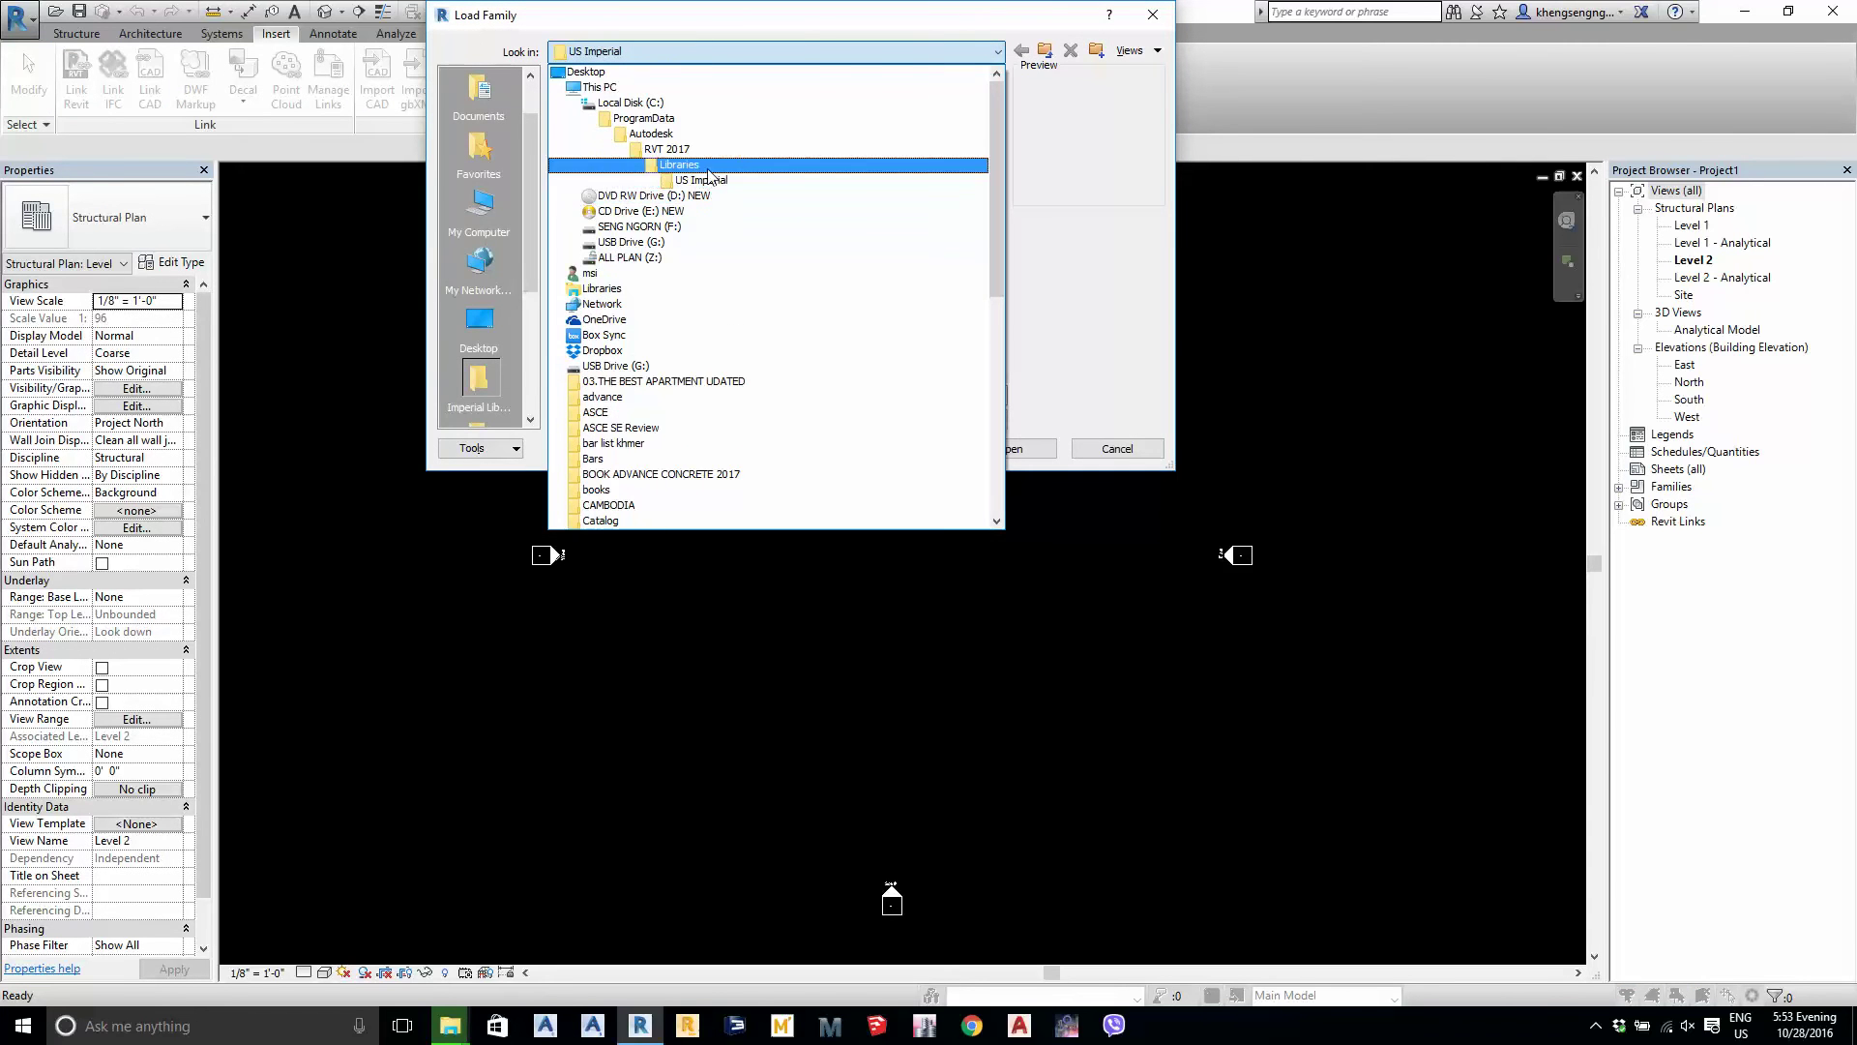
{"action": "left_click", "coordinate": [704, 163]}
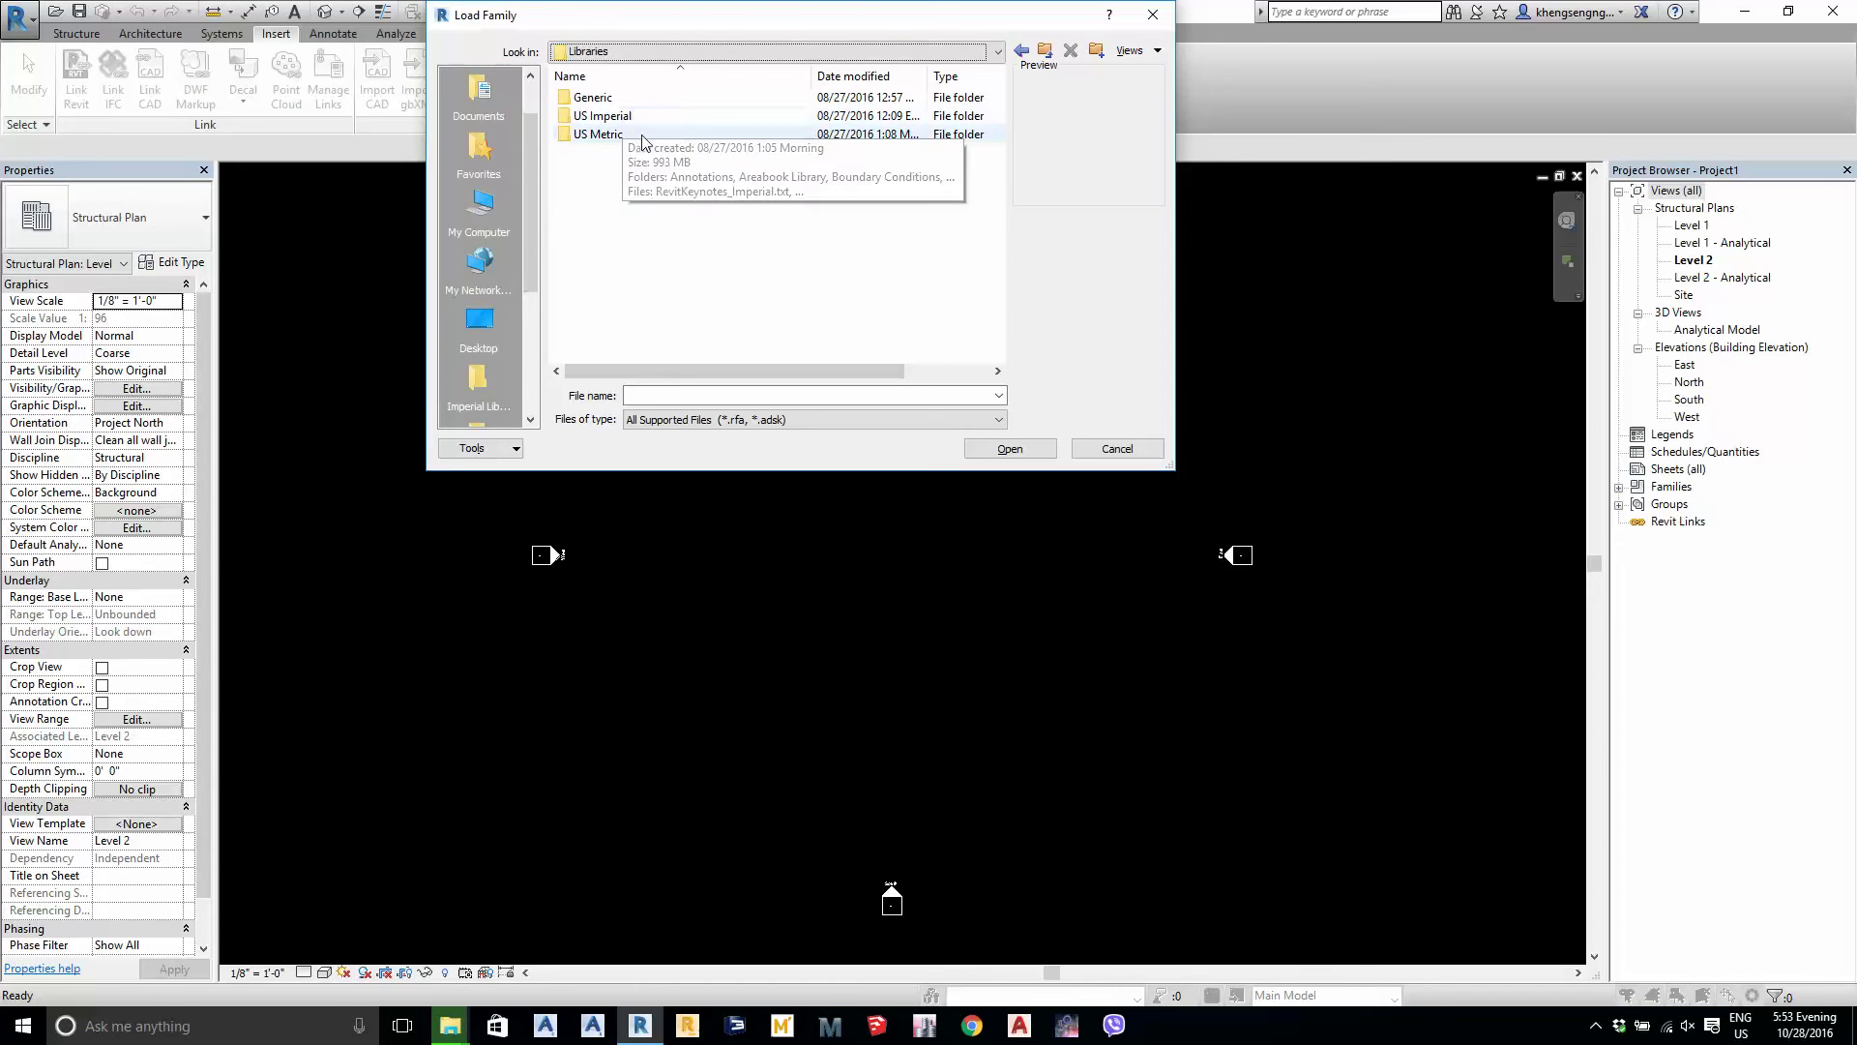
{"action": "double_click", "coordinate": [599, 134]}
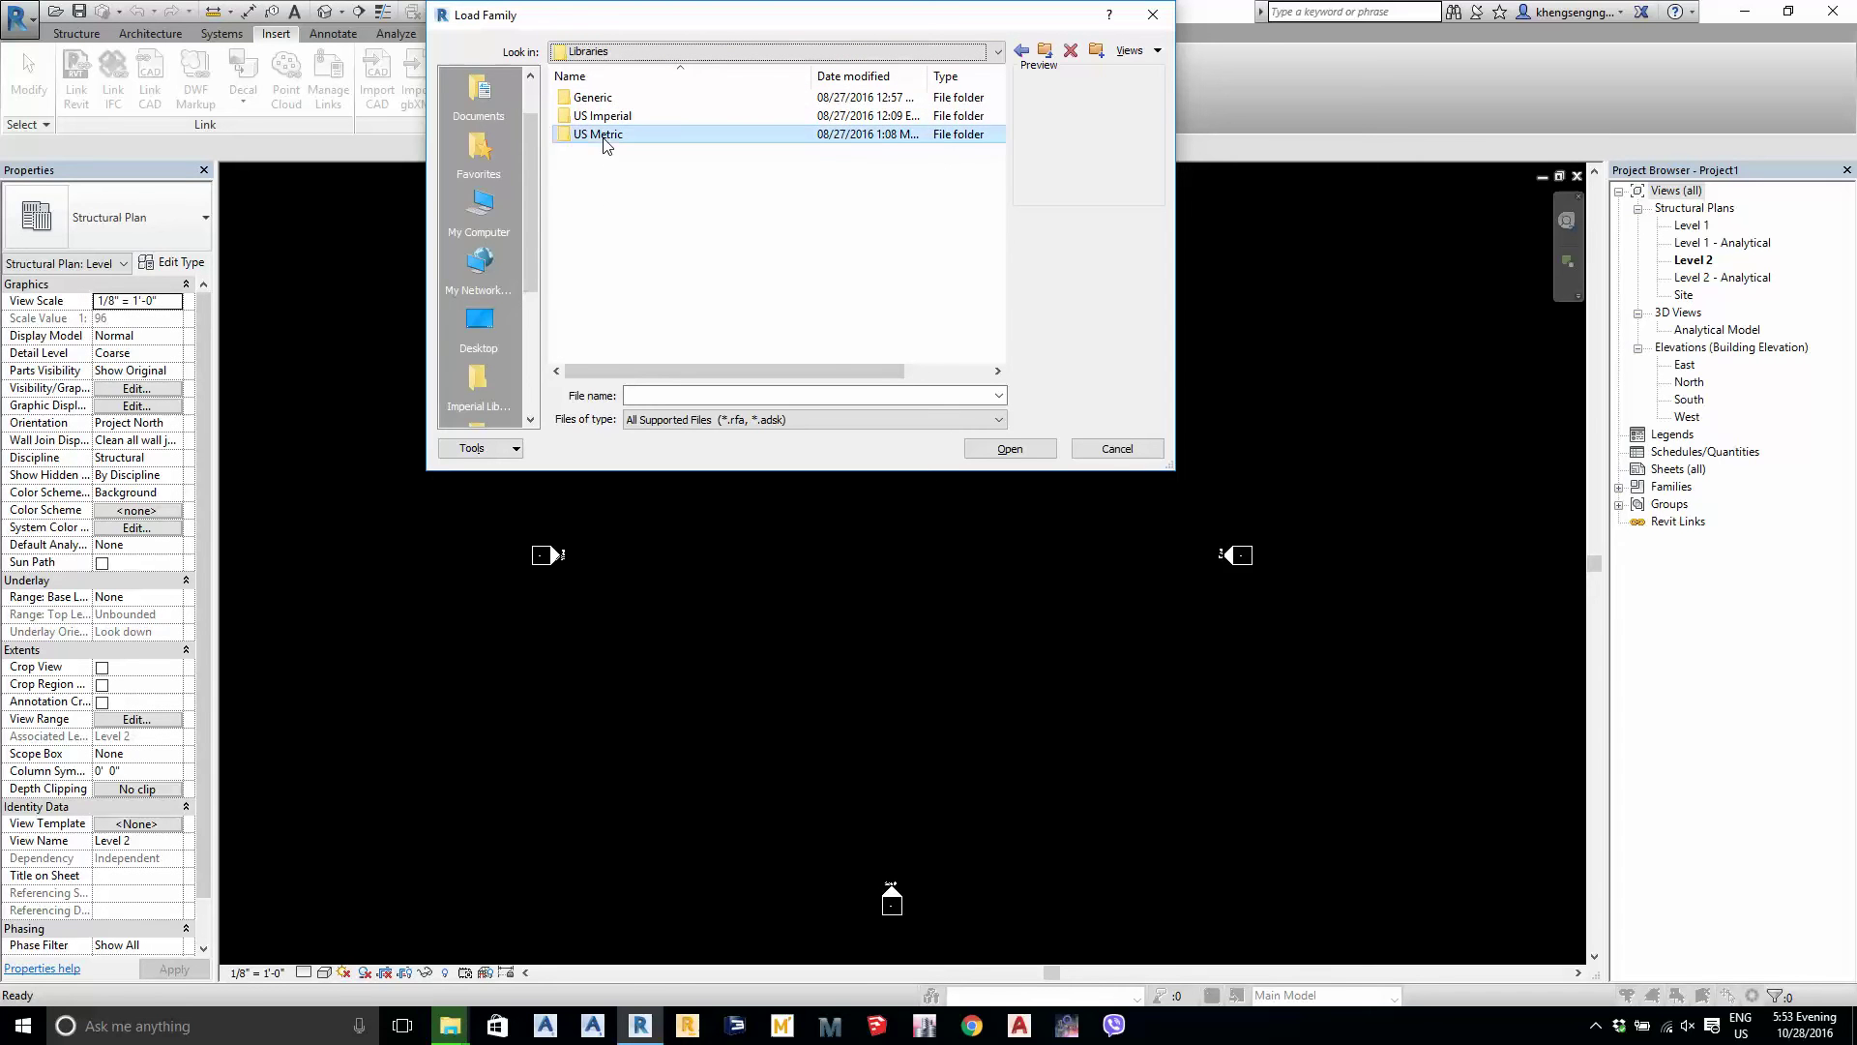
{"action": "scroll", "coordinate": [606, 193], "scroll_direction": "down", "scroll_amount": 8}
{"action": "scroll", "coordinate": [607, 198], "scroll_direction": "up", "scroll_amount": 8}
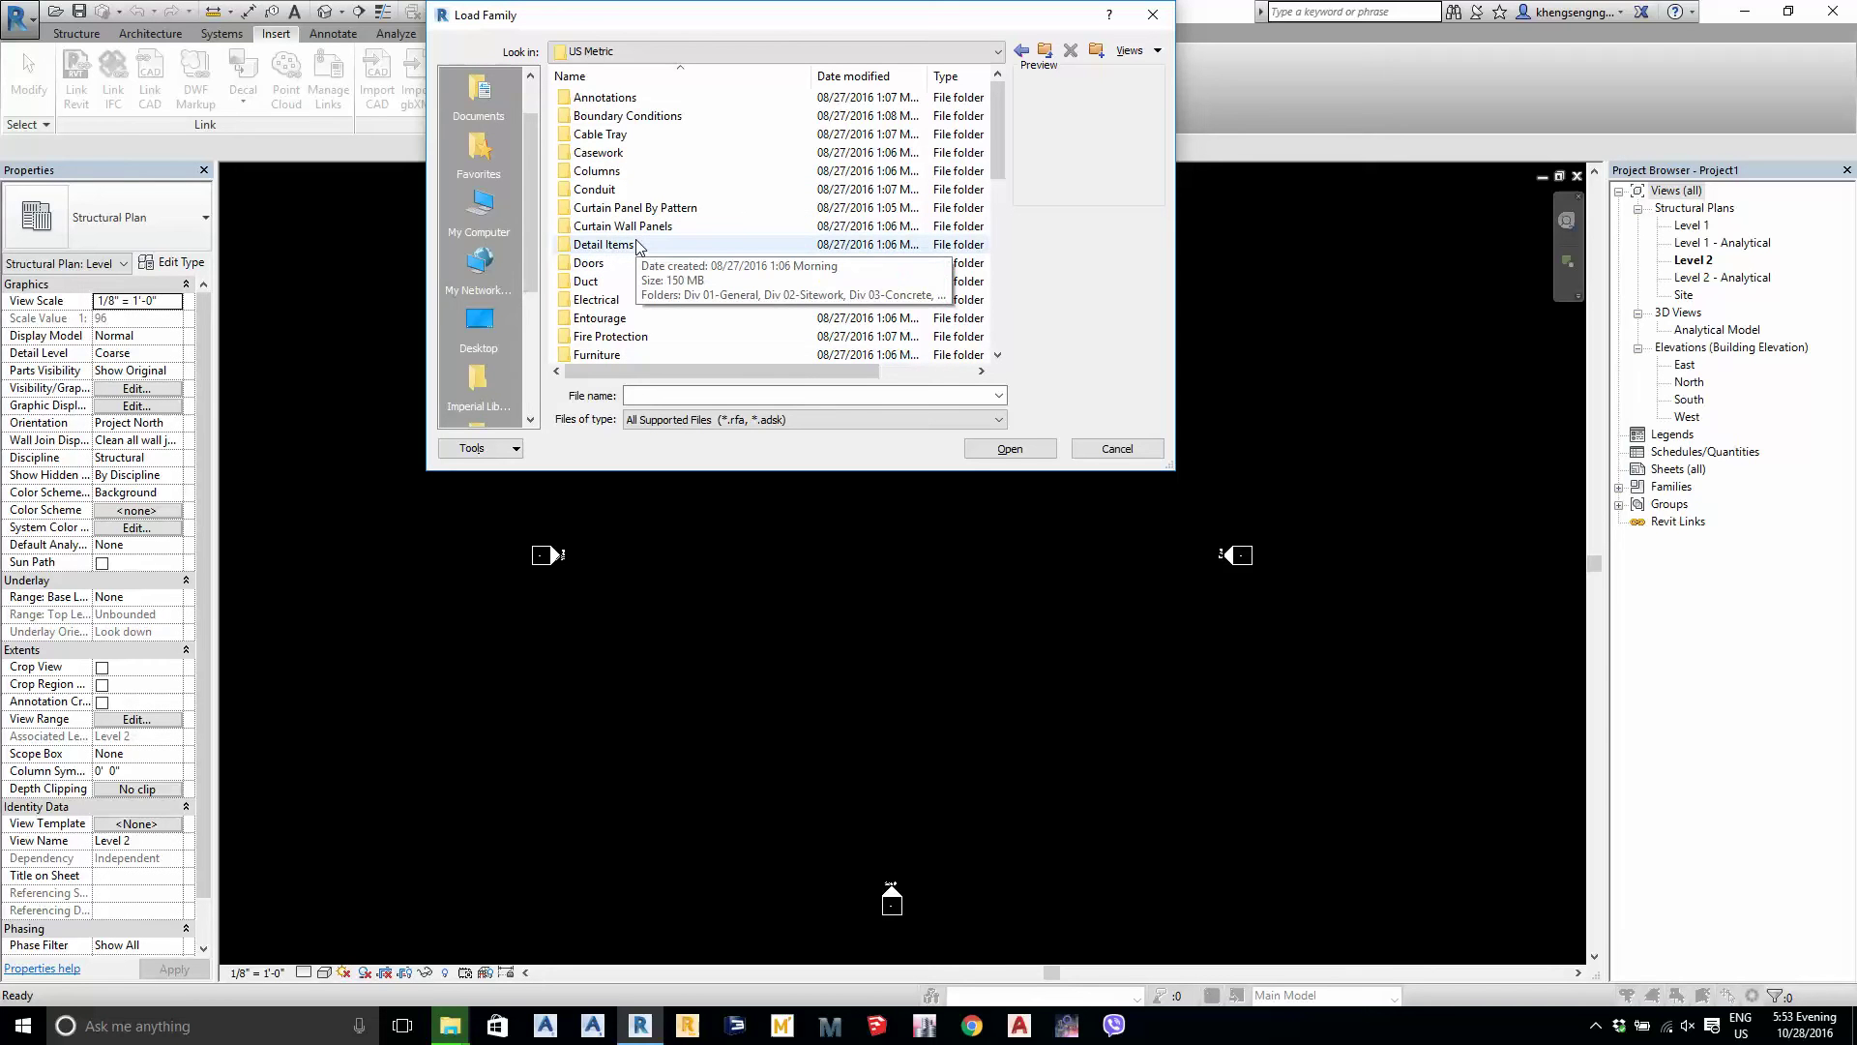
{"action": "scroll", "coordinate": [643, 246], "scroll_direction": "down", "scroll_amount": 7}
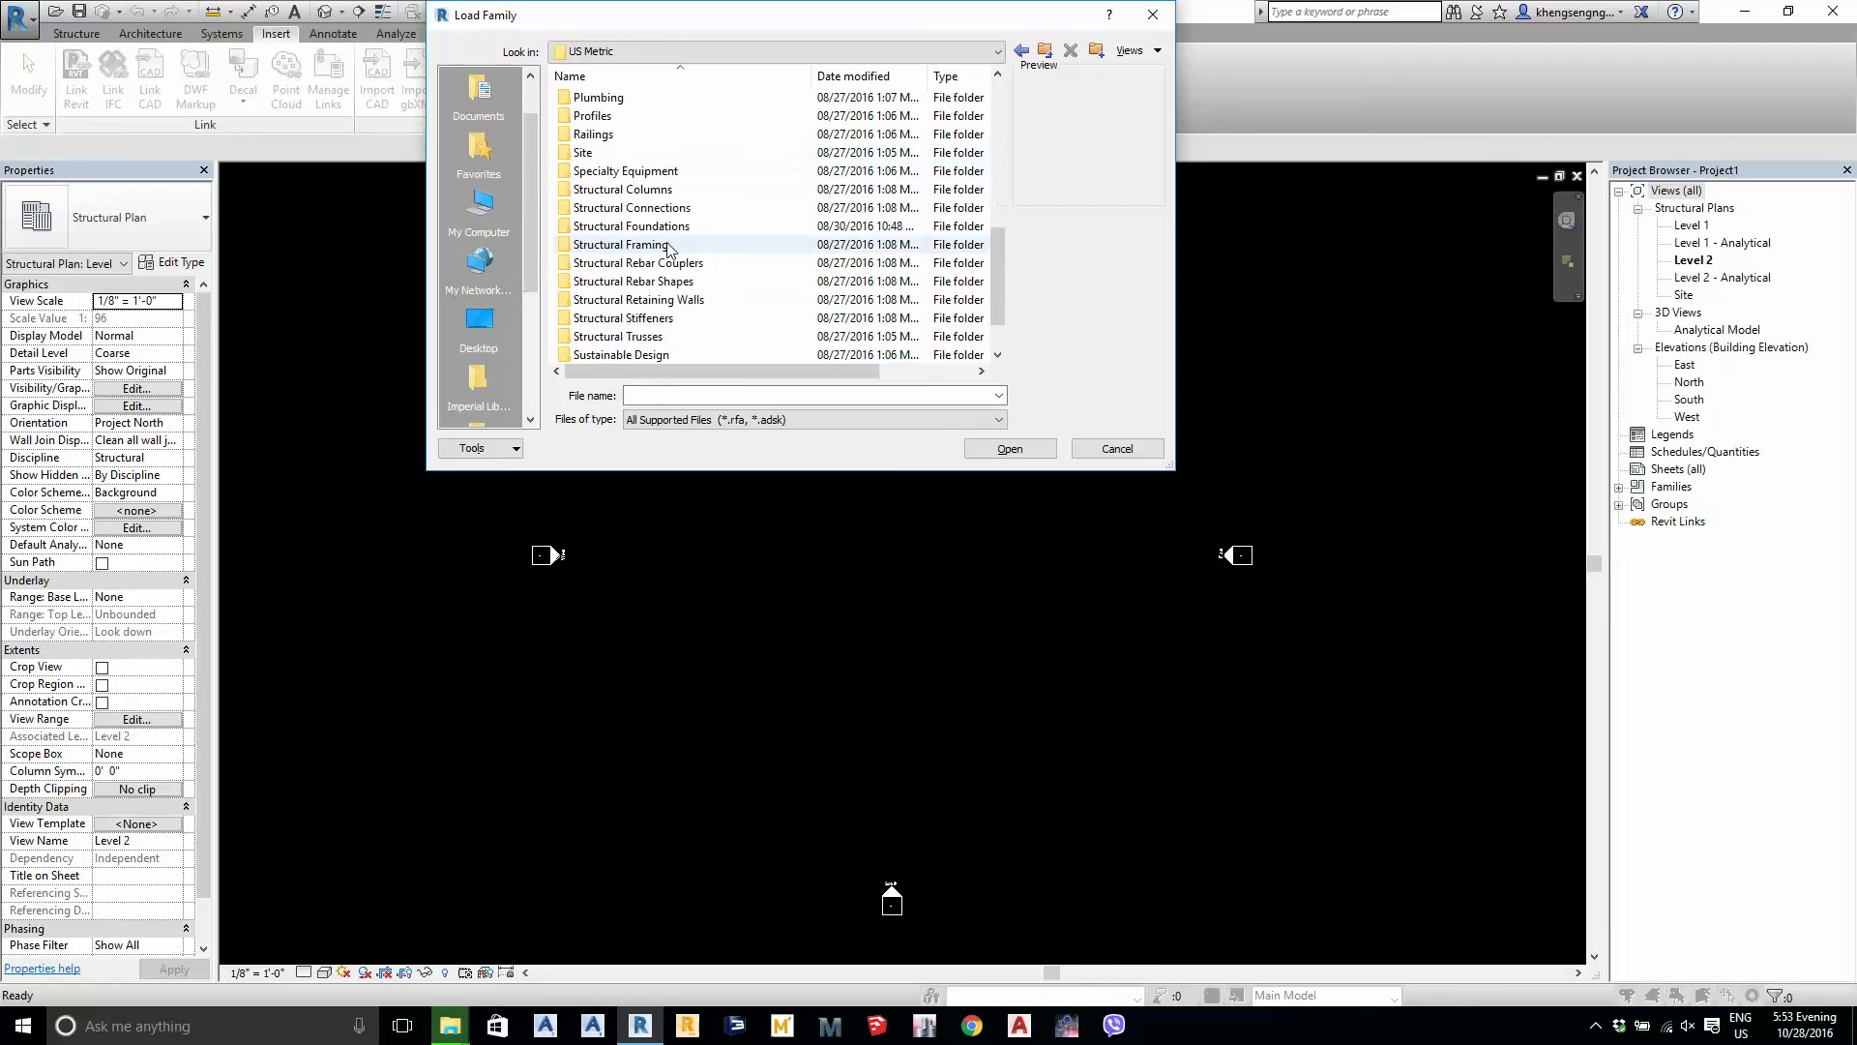
{"action": "scroll", "coordinate": [668, 250], "scroll_direction": "down", "scroll_amount": 1}
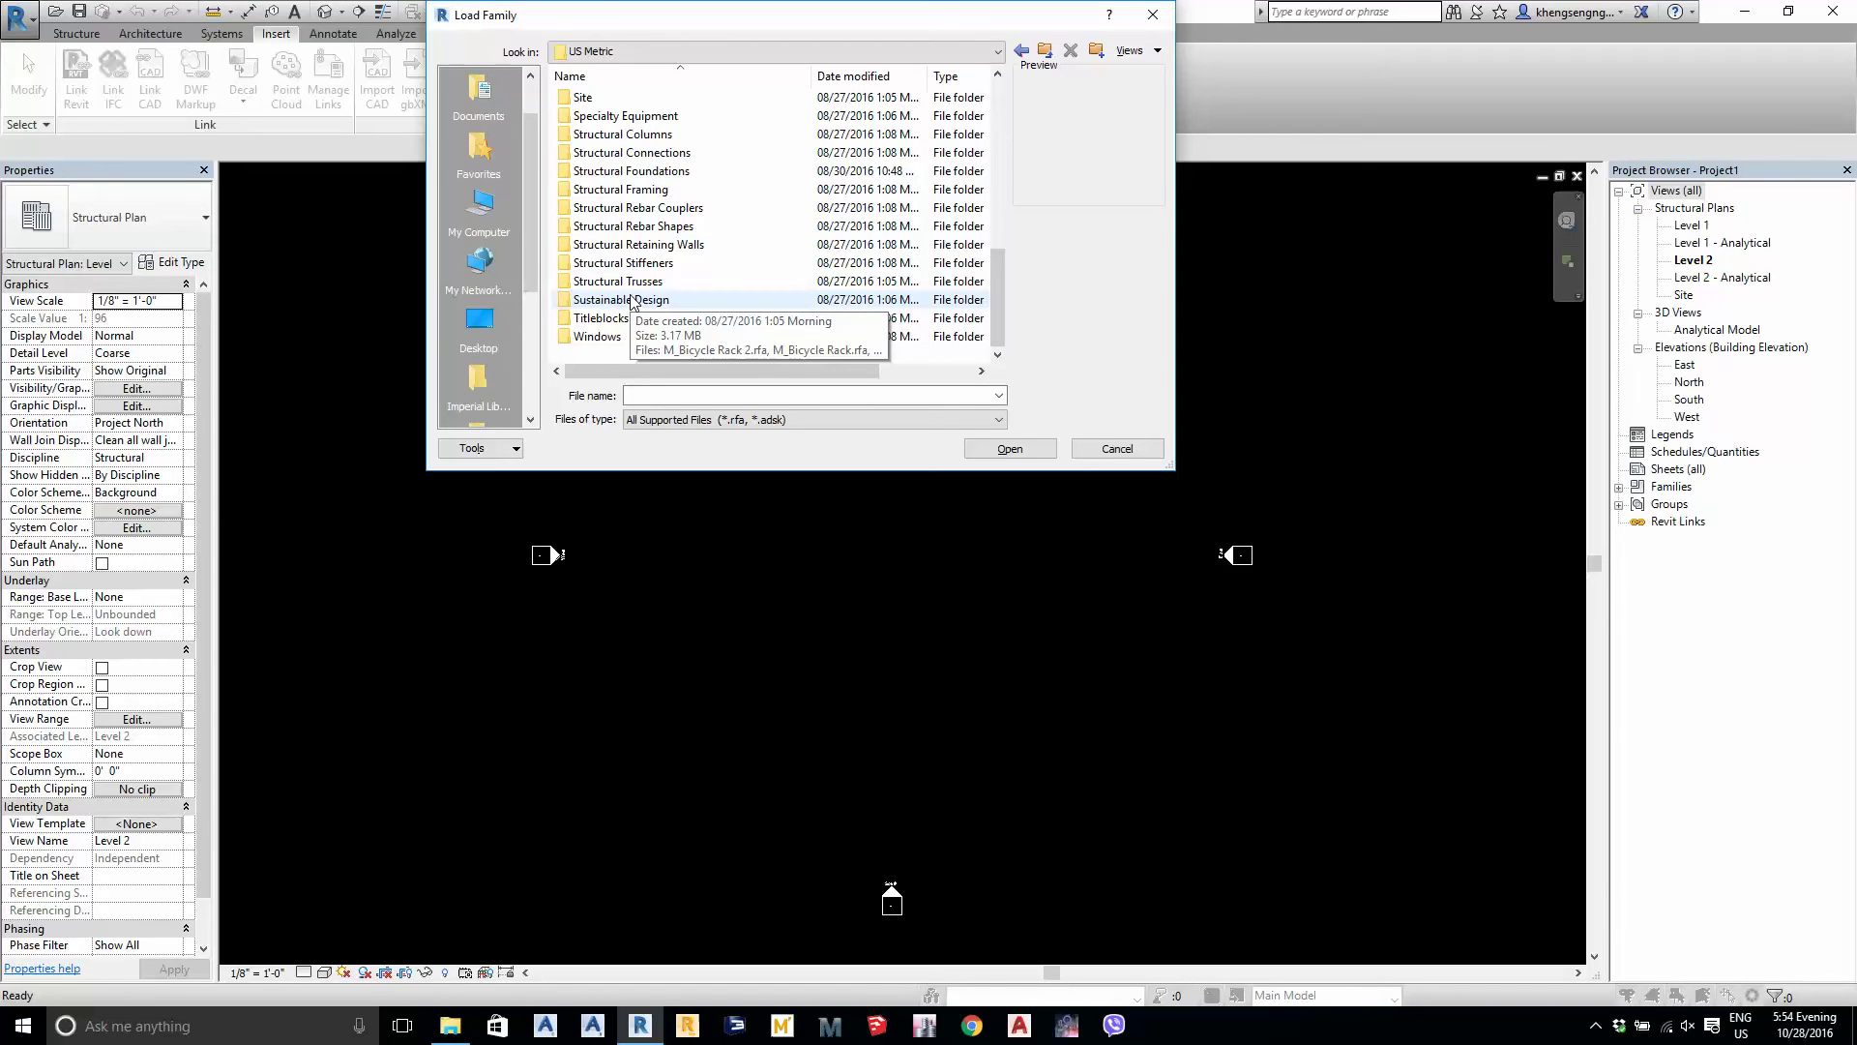
{"action": "left_click", "coordinate": [1152, 15]}
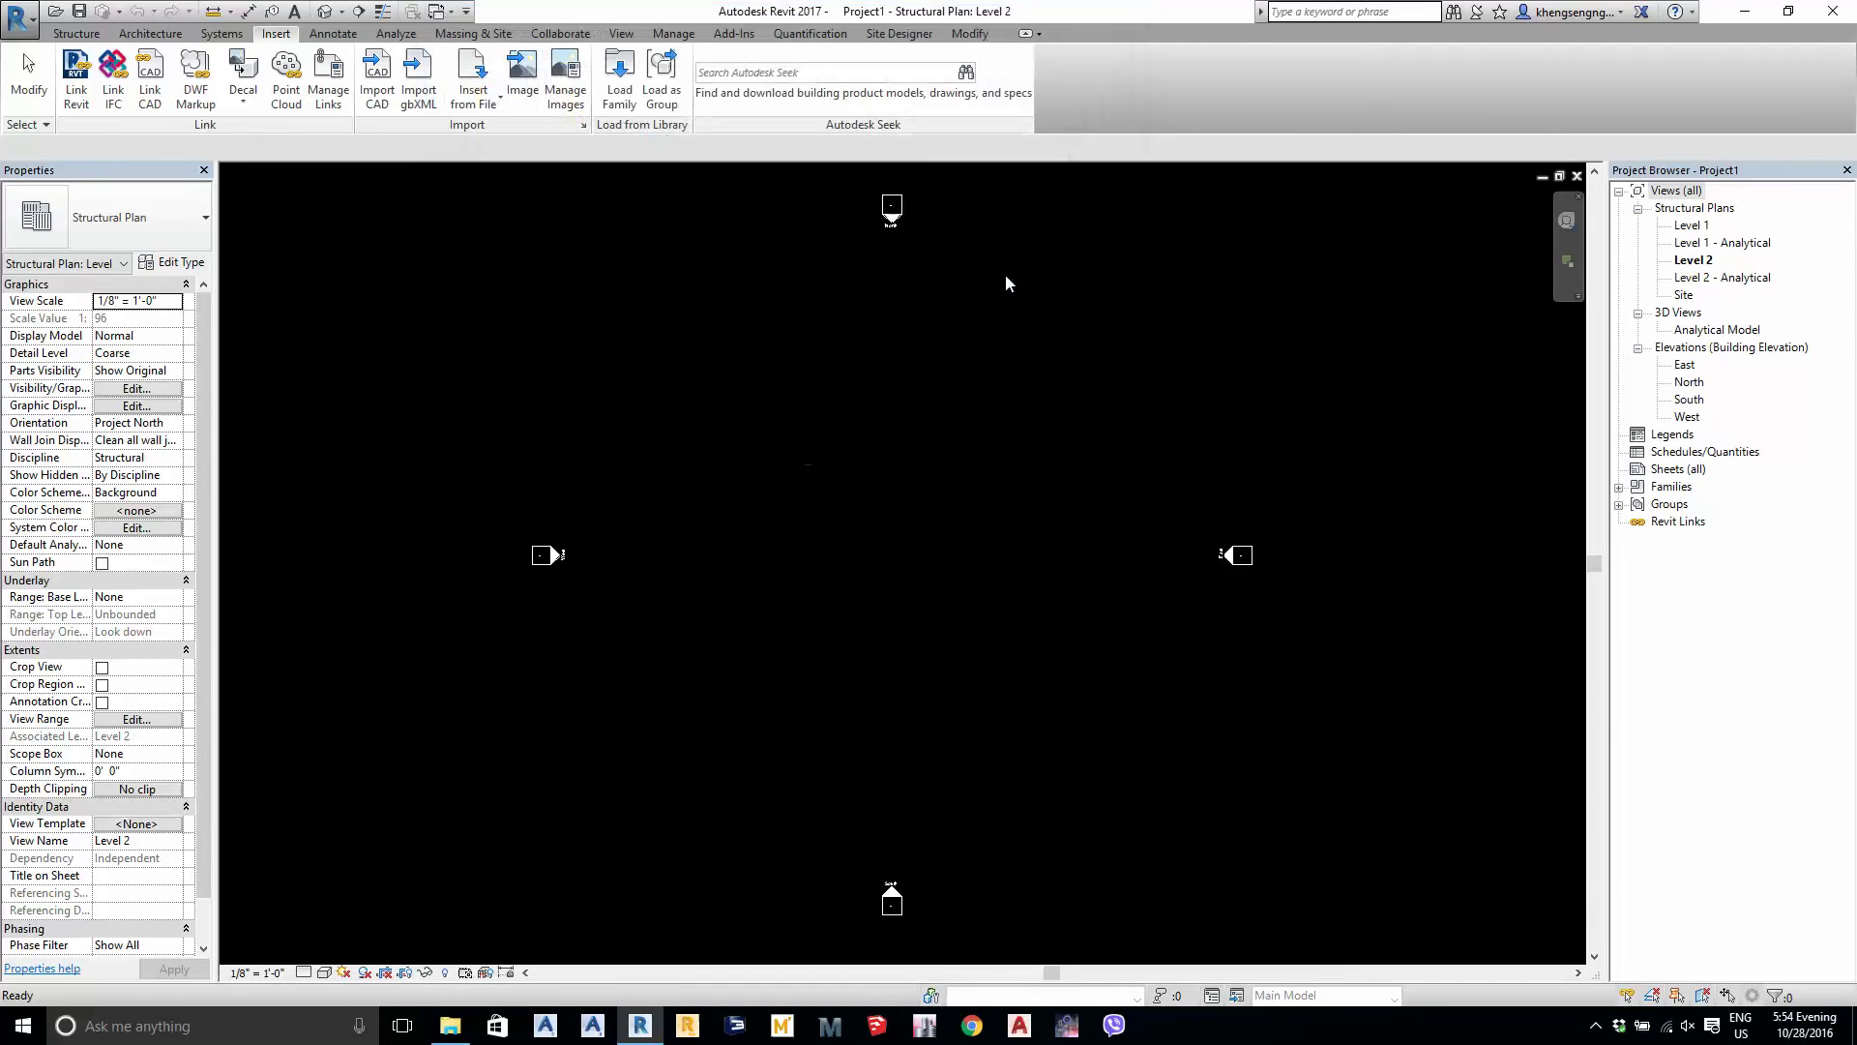
Step: Review the tools for annotation, analysis, massing and site, collaboration, views and project management
{"action": "middle_click_drag", "start_coordinate": [924, 454], "coordinate": [952, 485]}
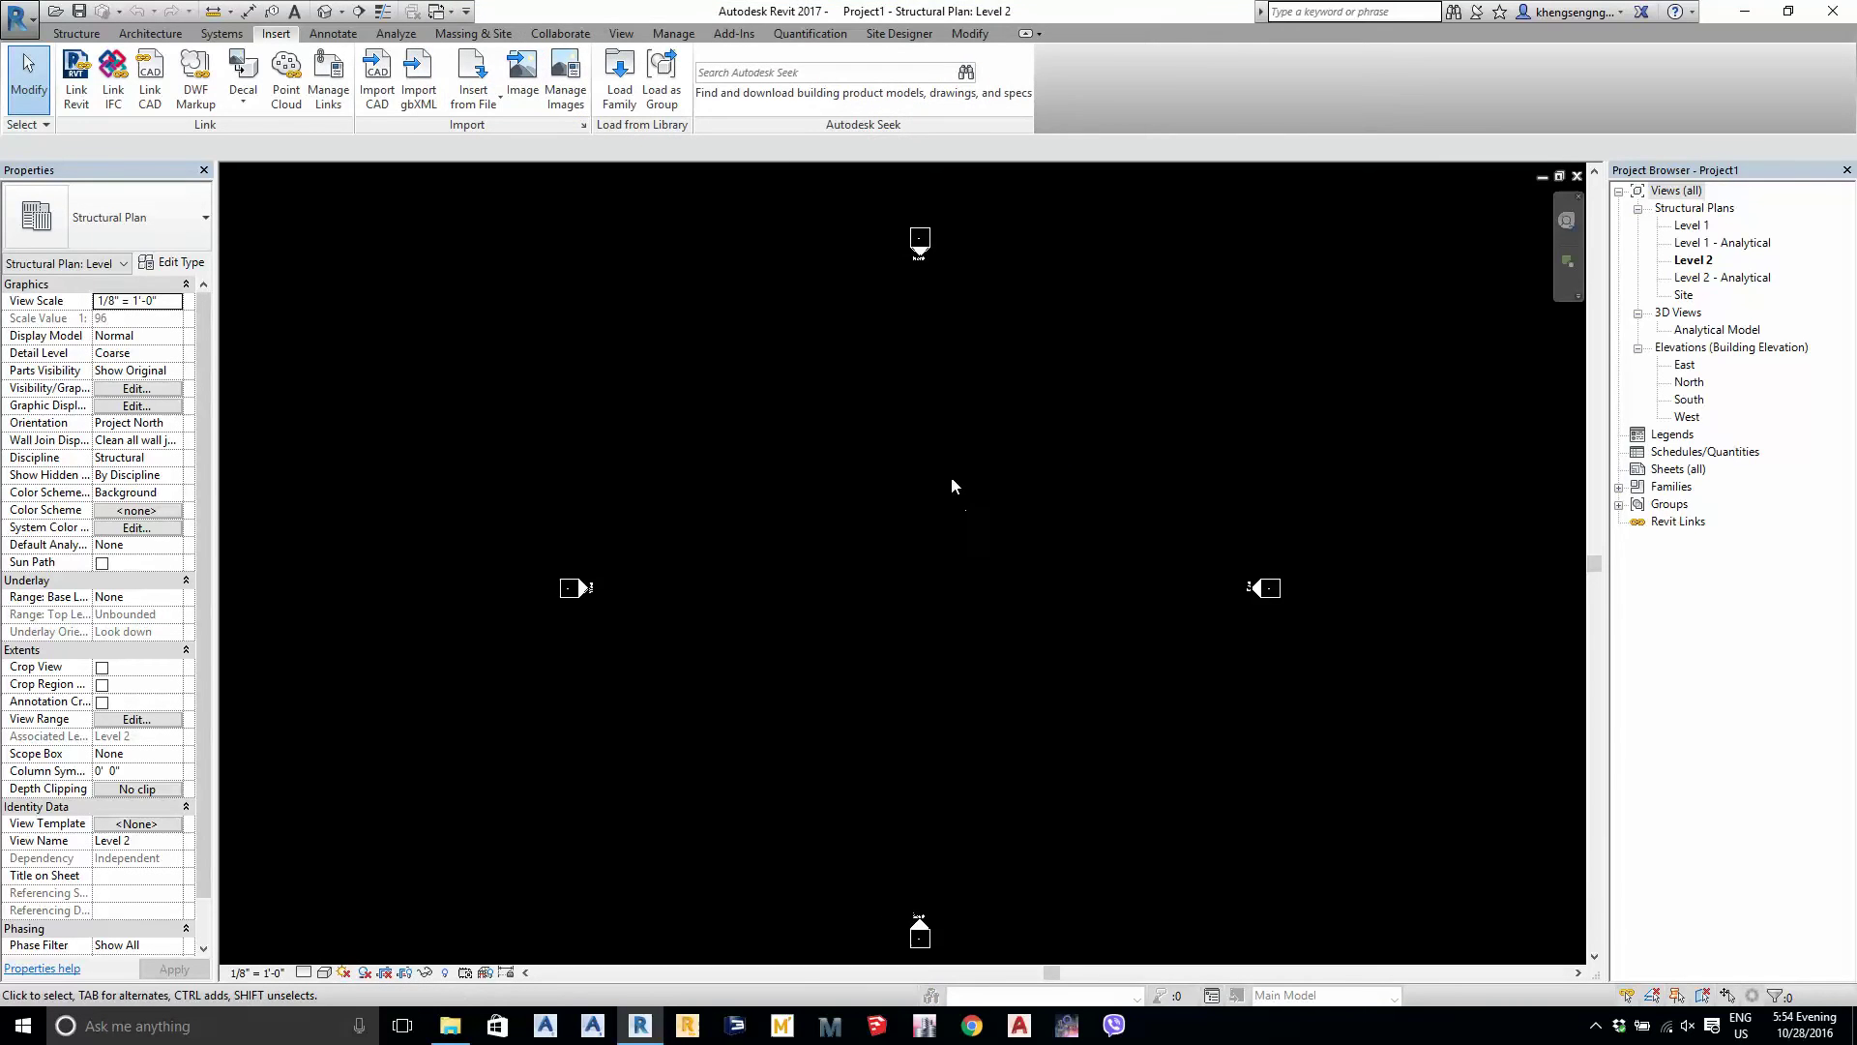
{"action": "left_click", "coordinate": [333, 34]}
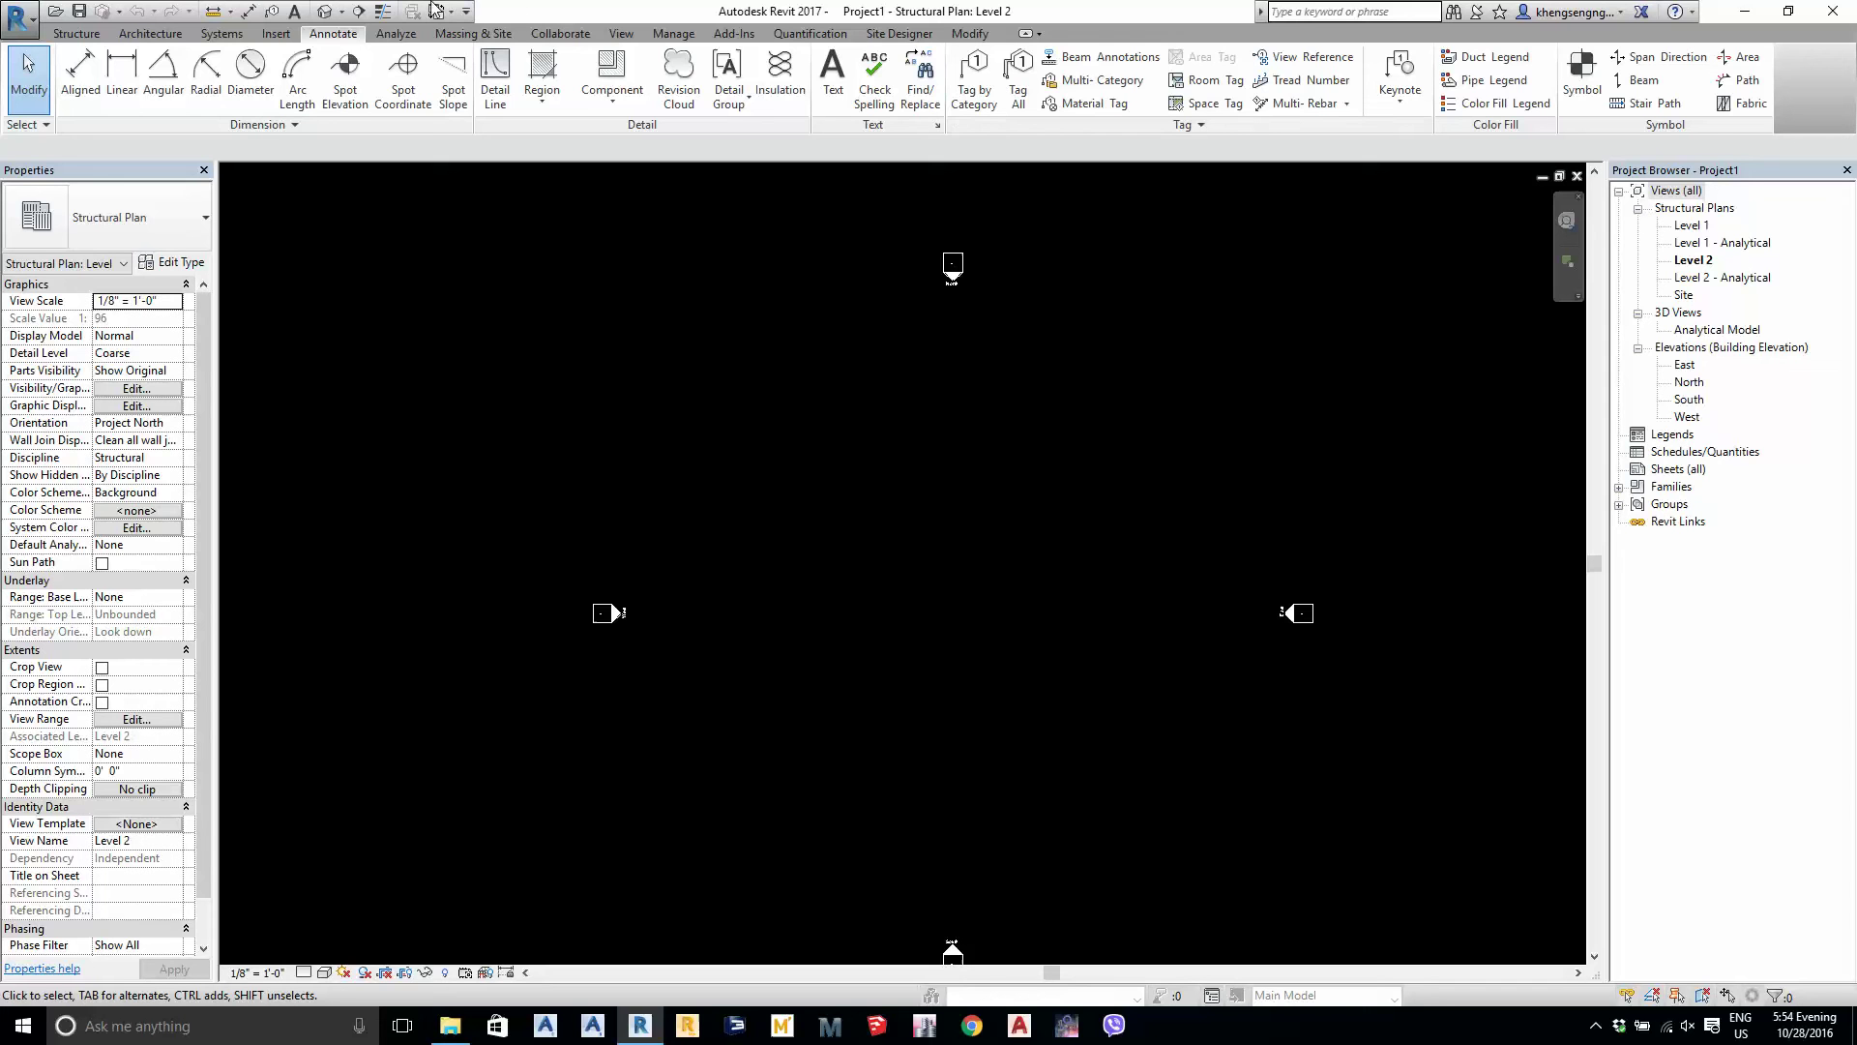
{"action": "left_click", "coordinate": [396, 34]}
{"action": "middle_click_drag", "start_coordinate": [504, 402], "coordinate": [539, 423]}
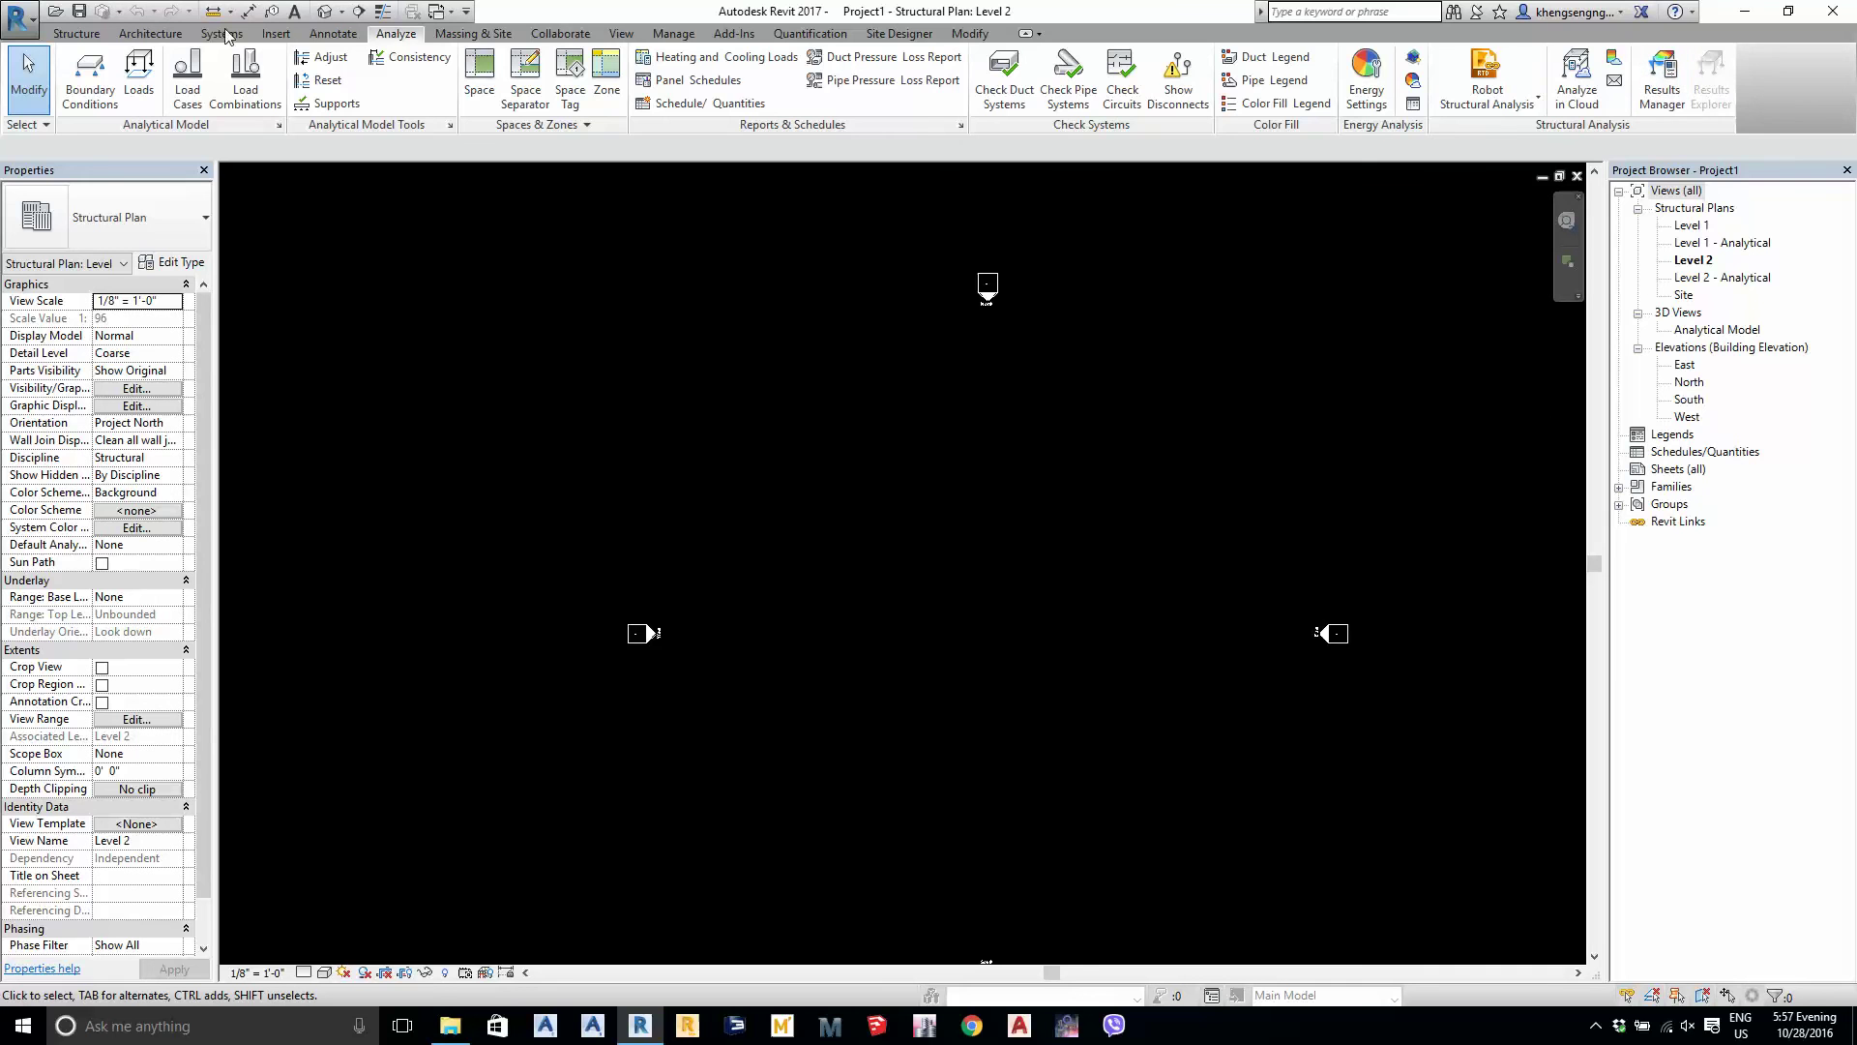
{"action": "left_click", "coordinate": [481, 39]}
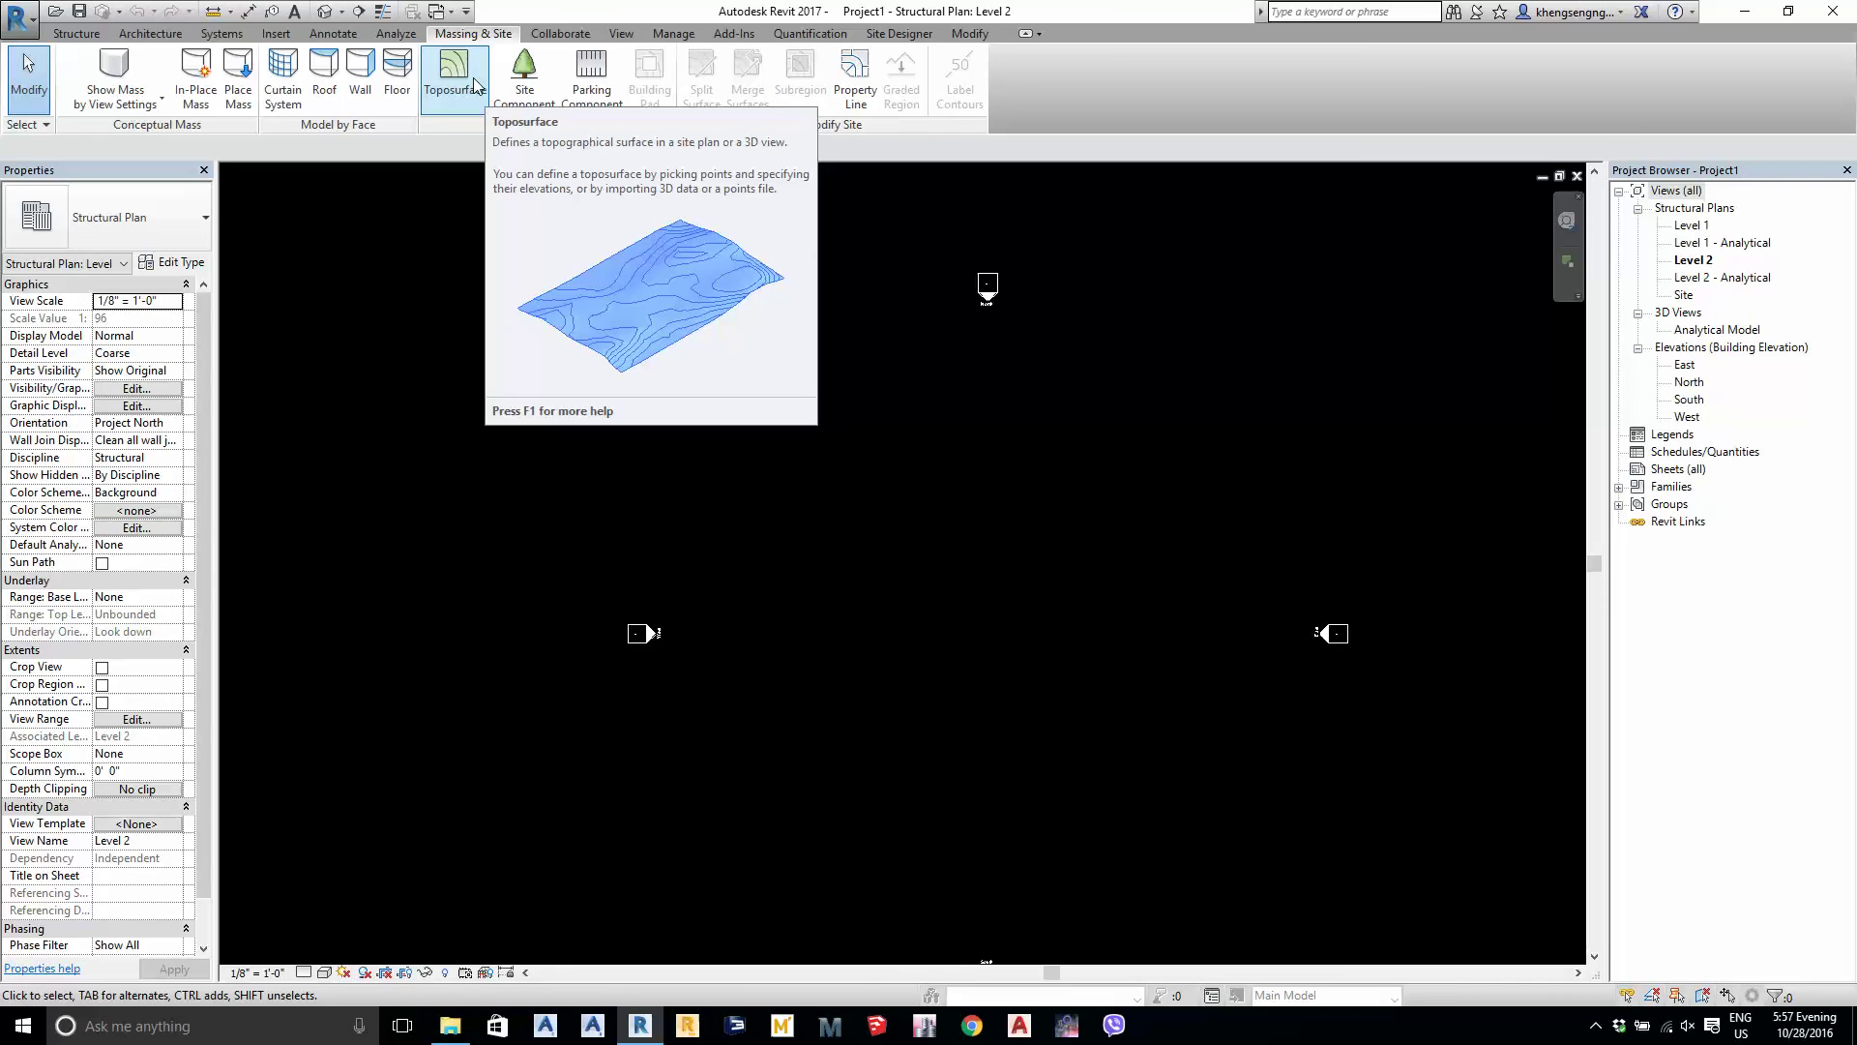
{"action": "left_click", "coordinate": [560, 33]}
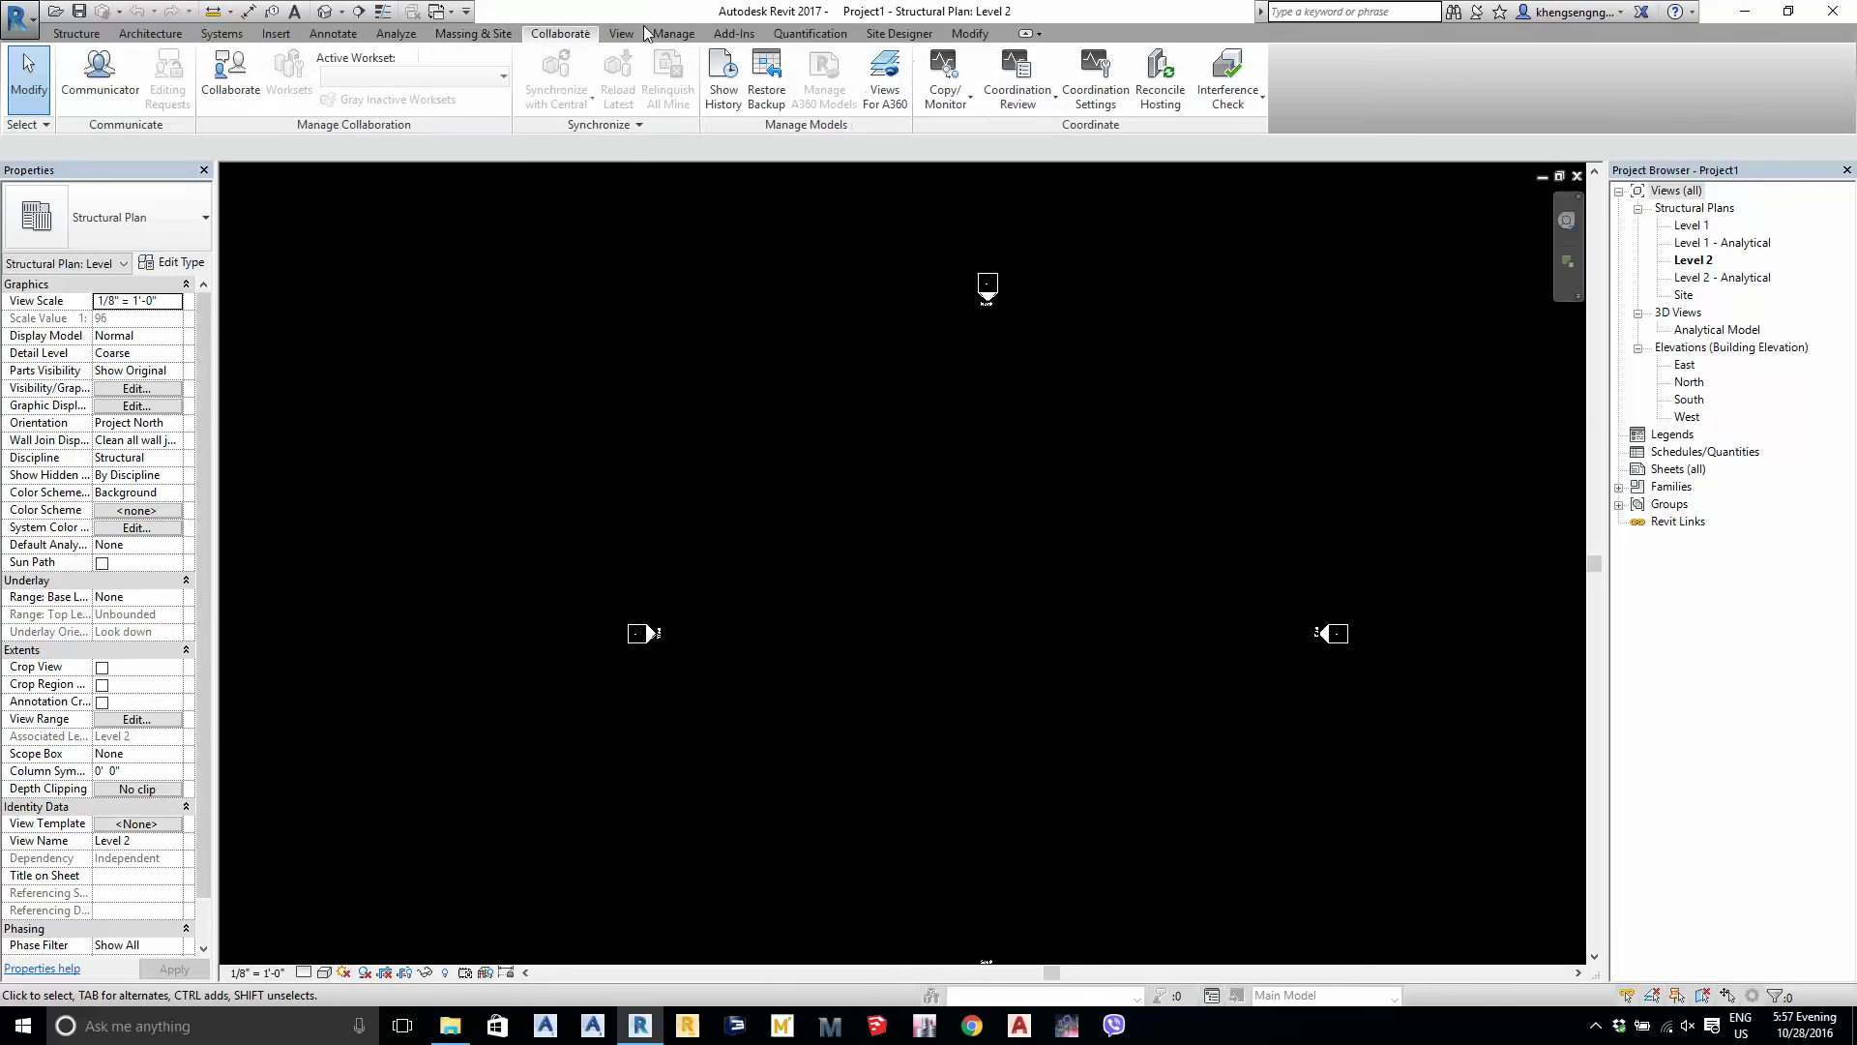
{"action": "left_click", "coordinate": [624, 33]}
{"action": "left_click", "coordinate": [671, 39]}
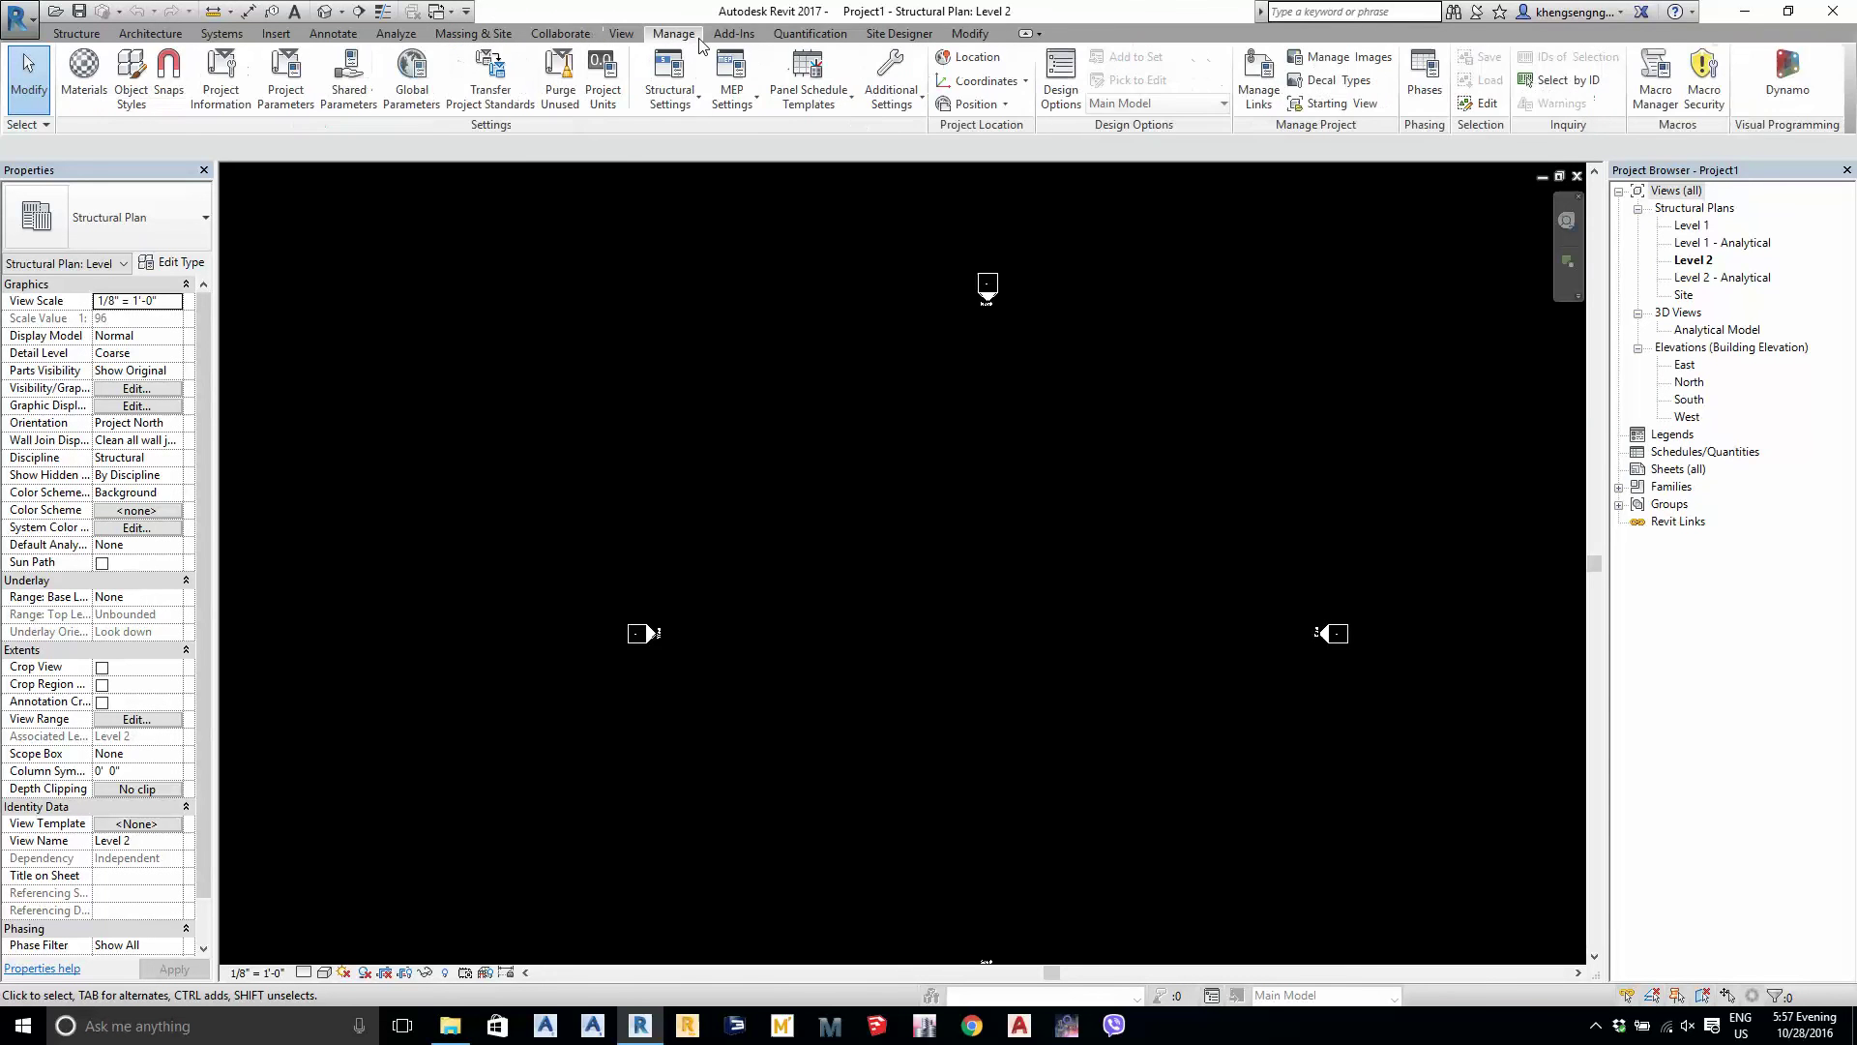
Step: Examine the add-in tools, including the Advance Steel Extension options, and the quantification, Site Designer and modify tools
{"action": "left_click", "coordinate": [747, 35]}
{"action": "left_click", "coordinate": [801, 37]}
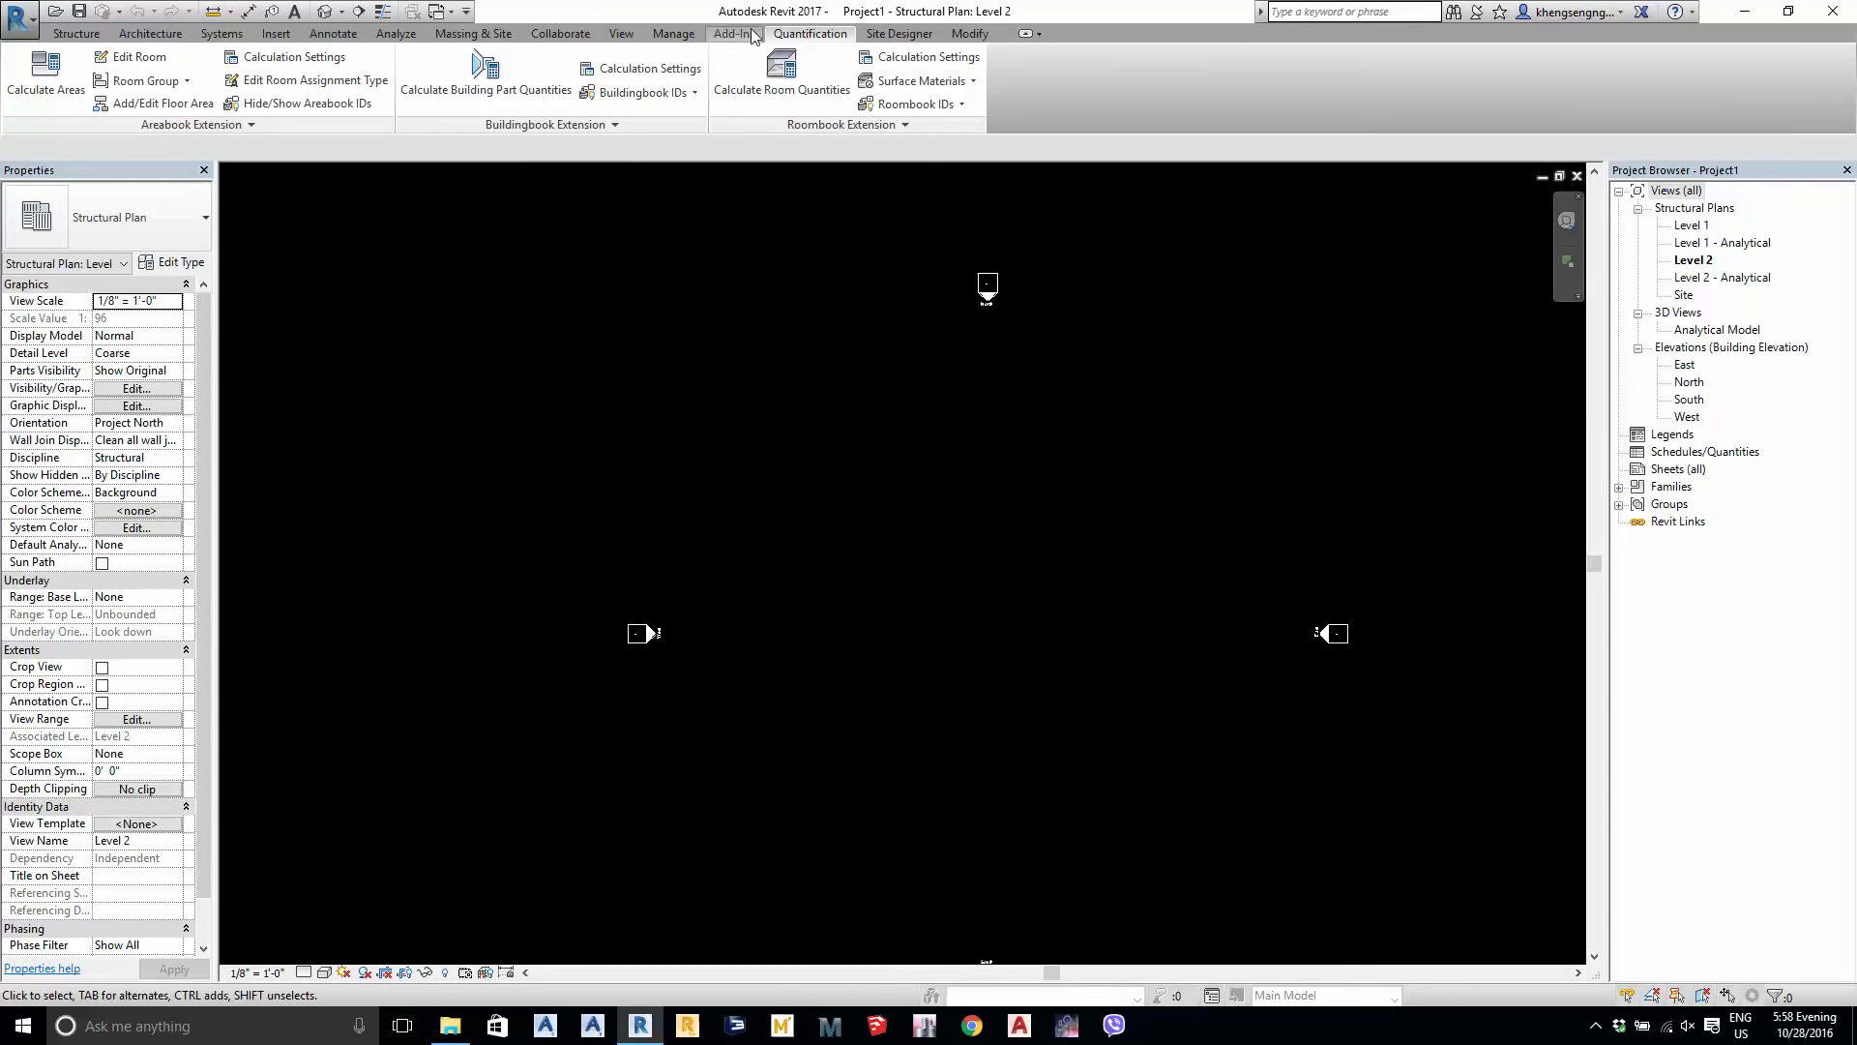
{"action": "left_click", "coordinate": [740, 35]}
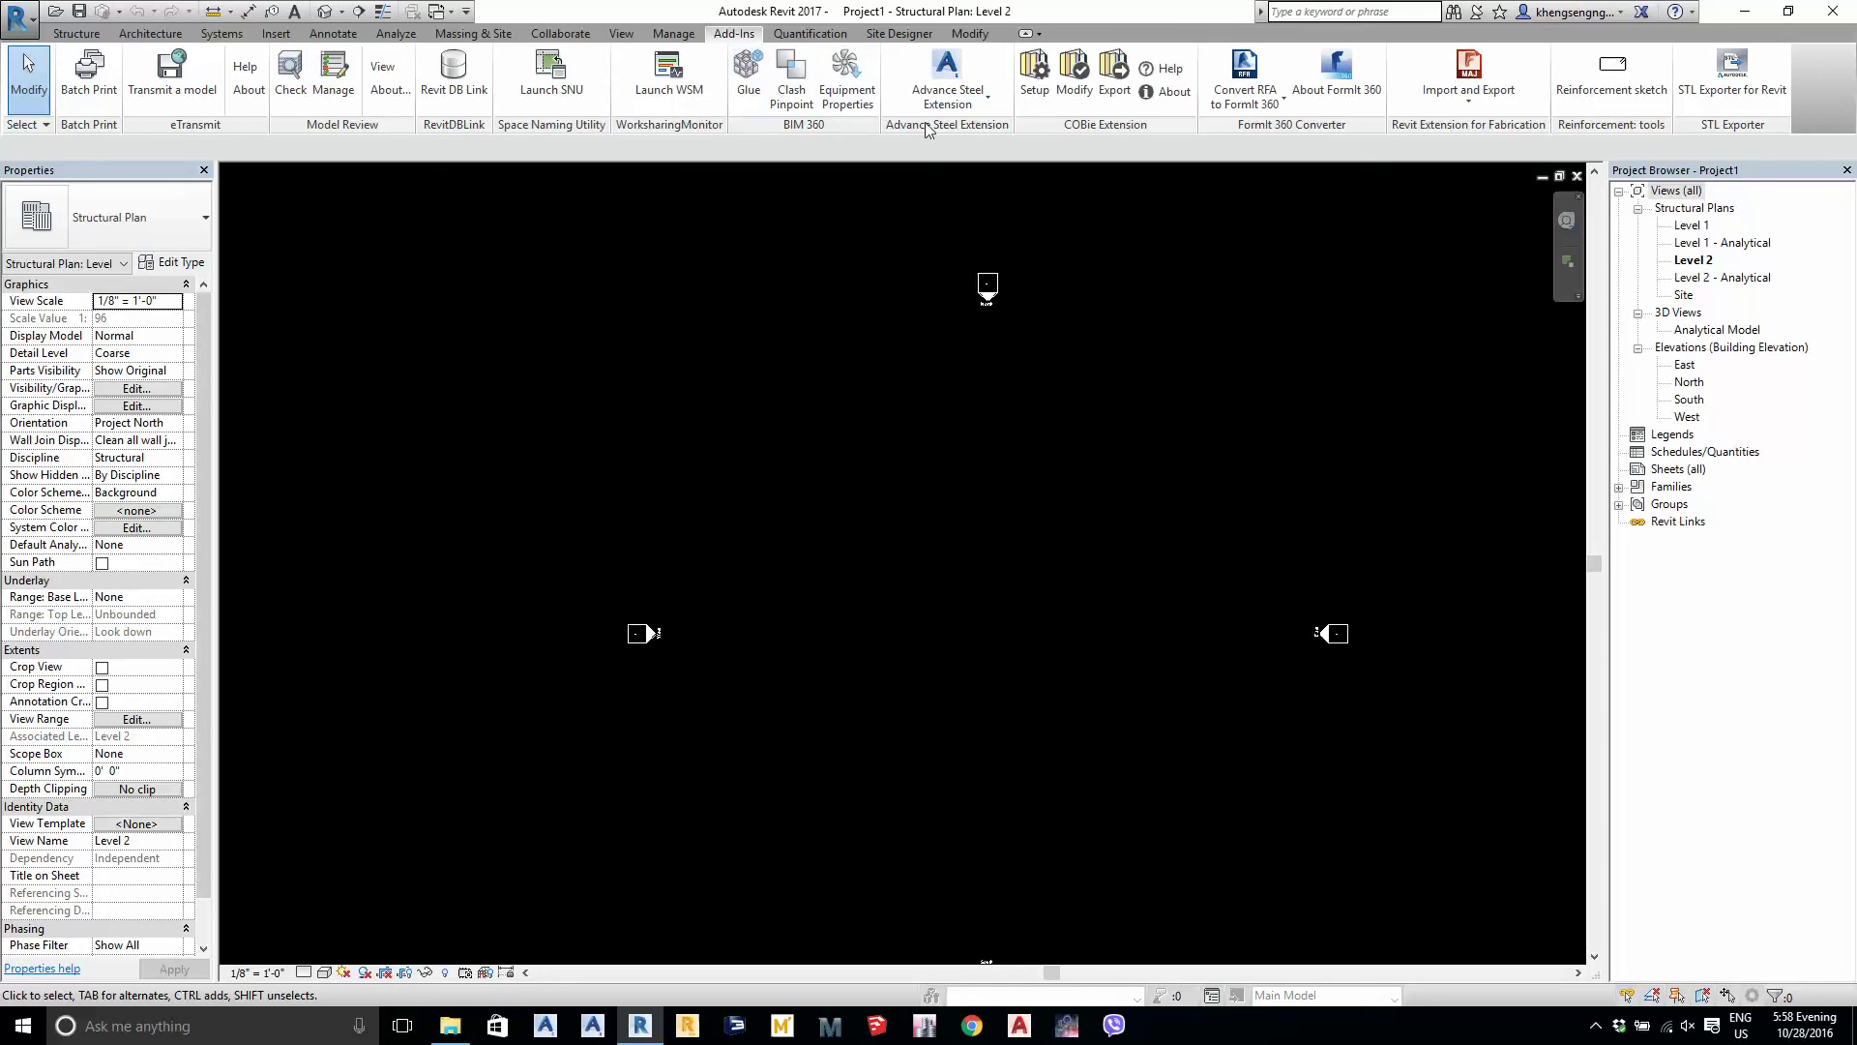
{"action": "left_click", "coordinate": [945, 115]}
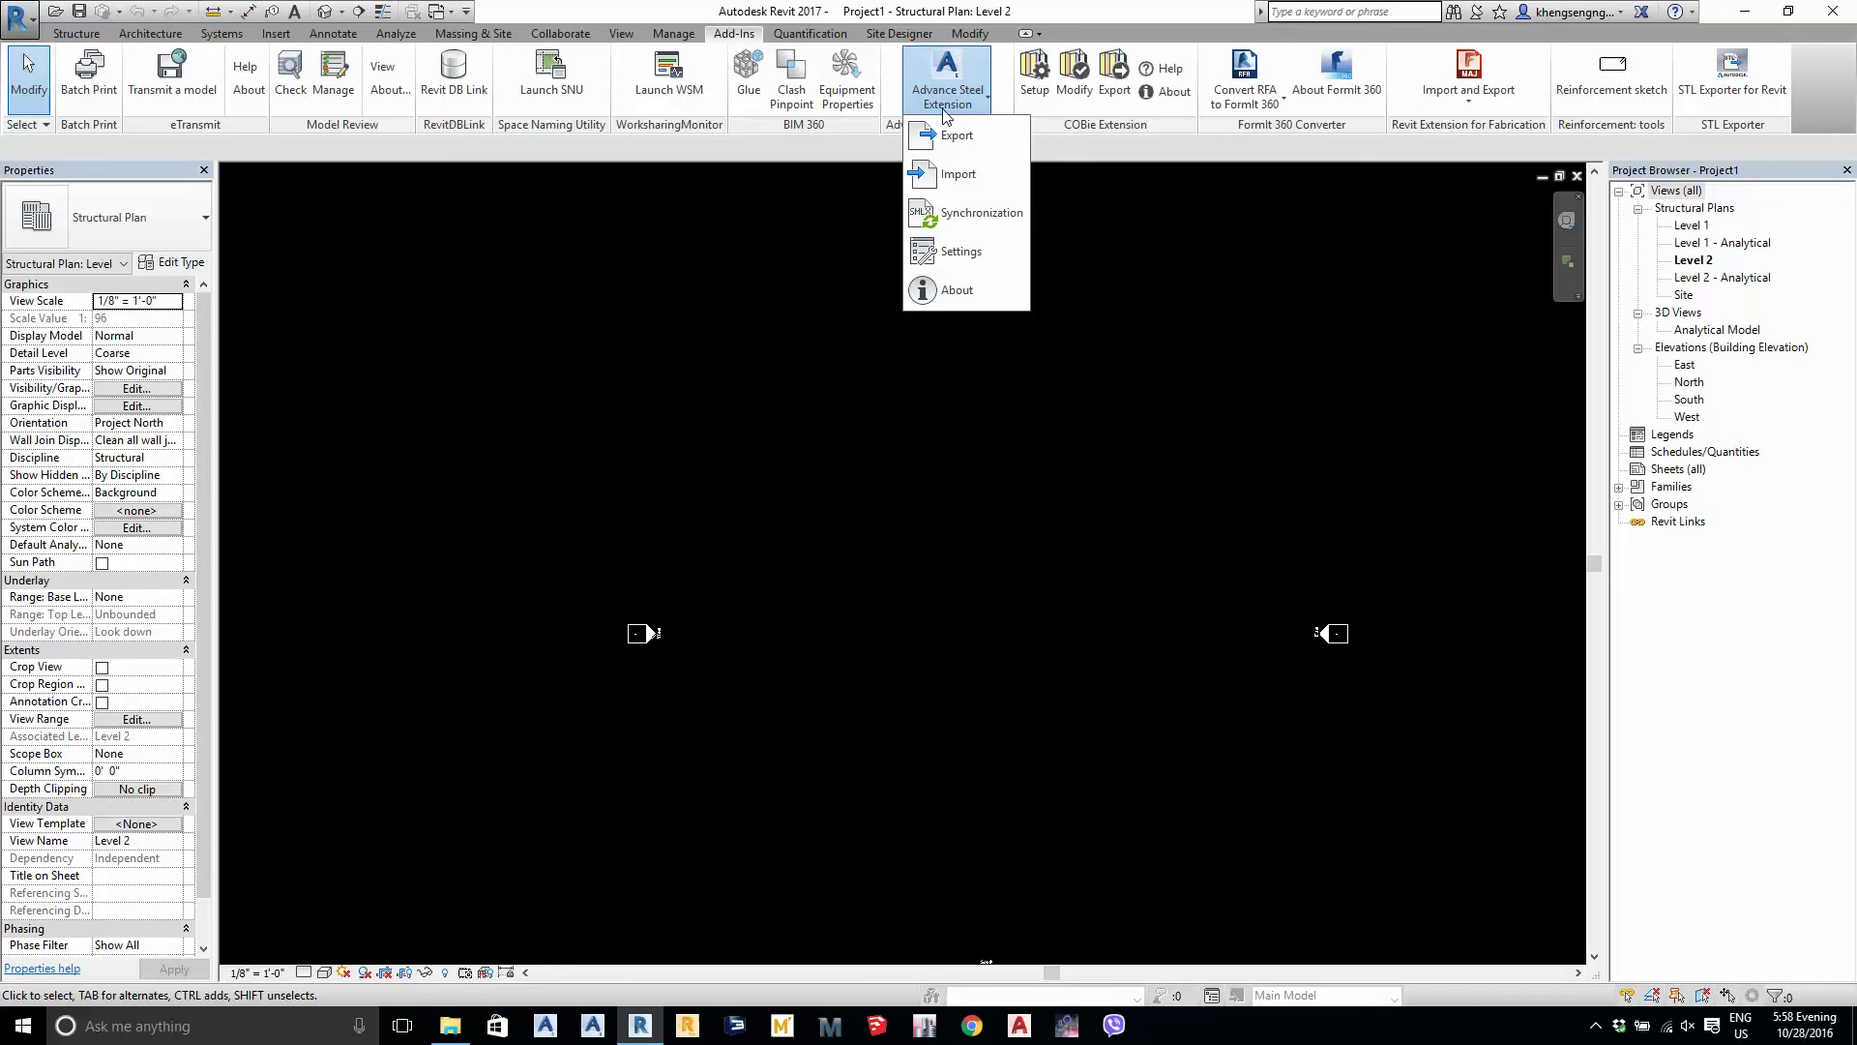
{"action": "left_click", "coordinate": [830, 39]}
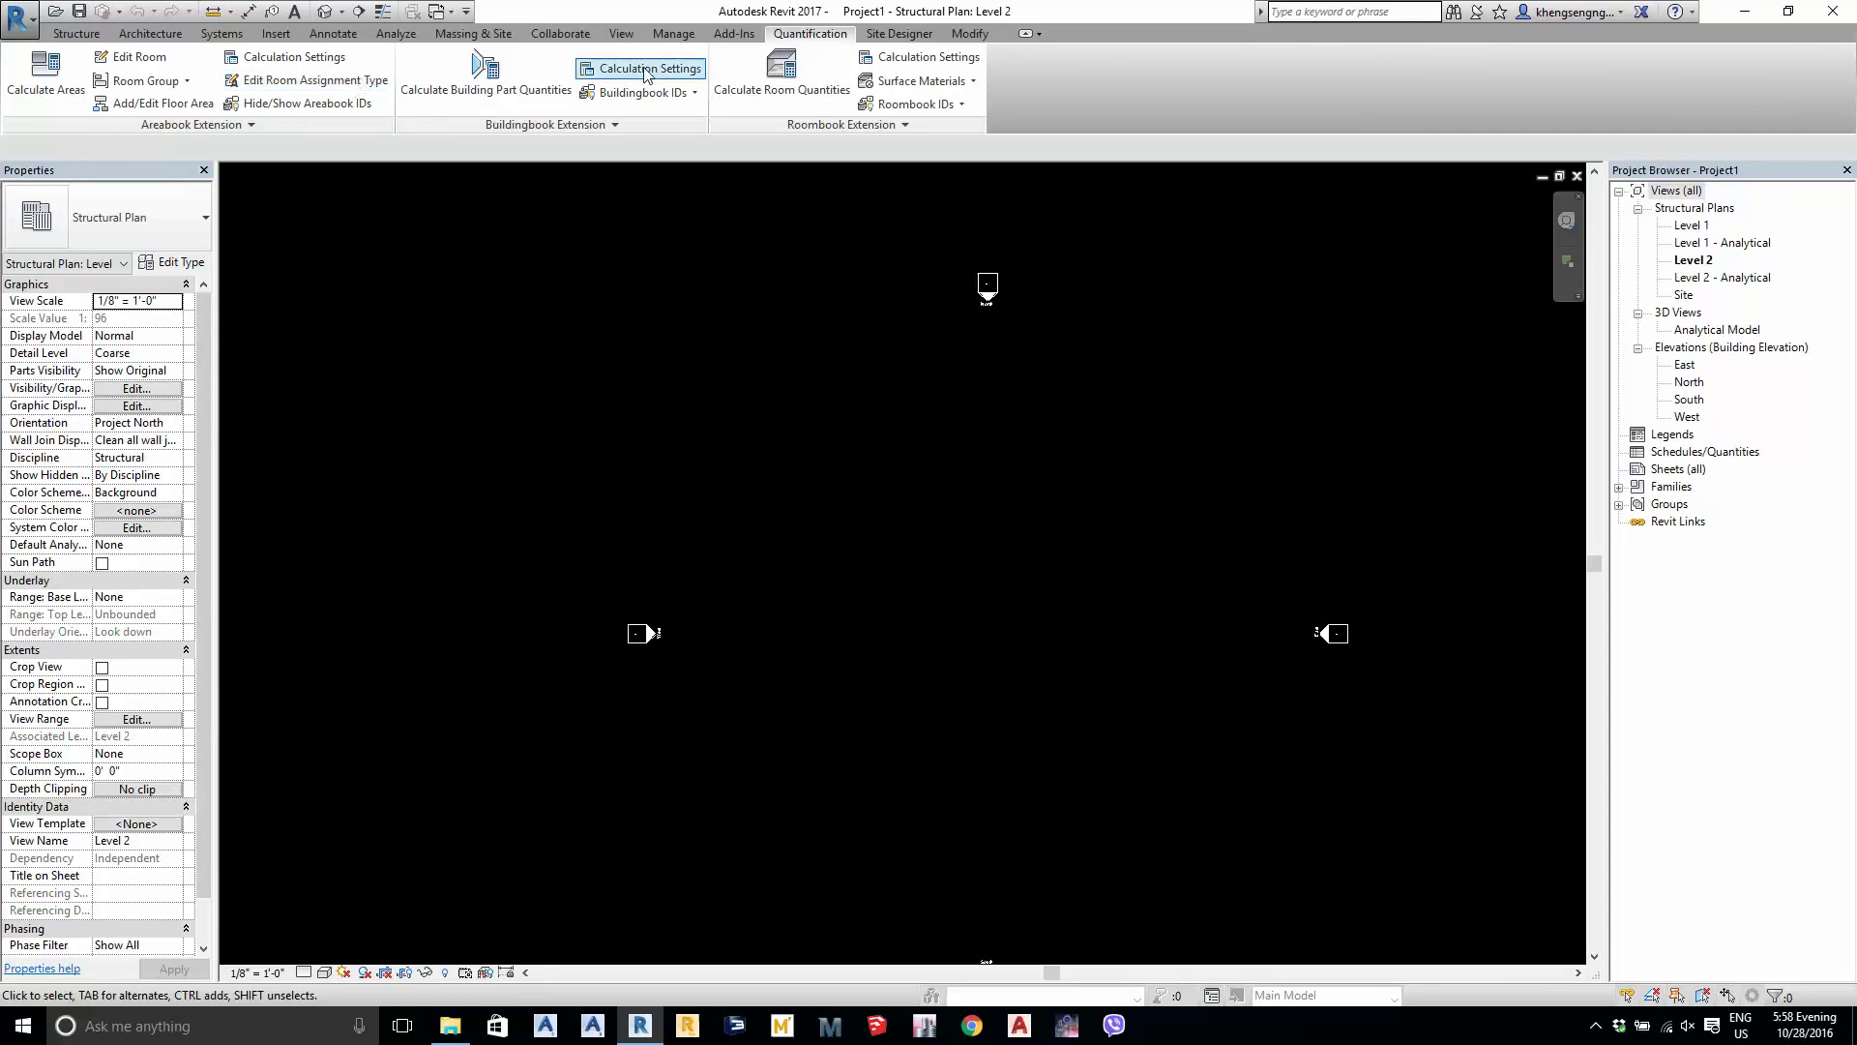
{"action": "left_click", "coordinate": [894, 39]}
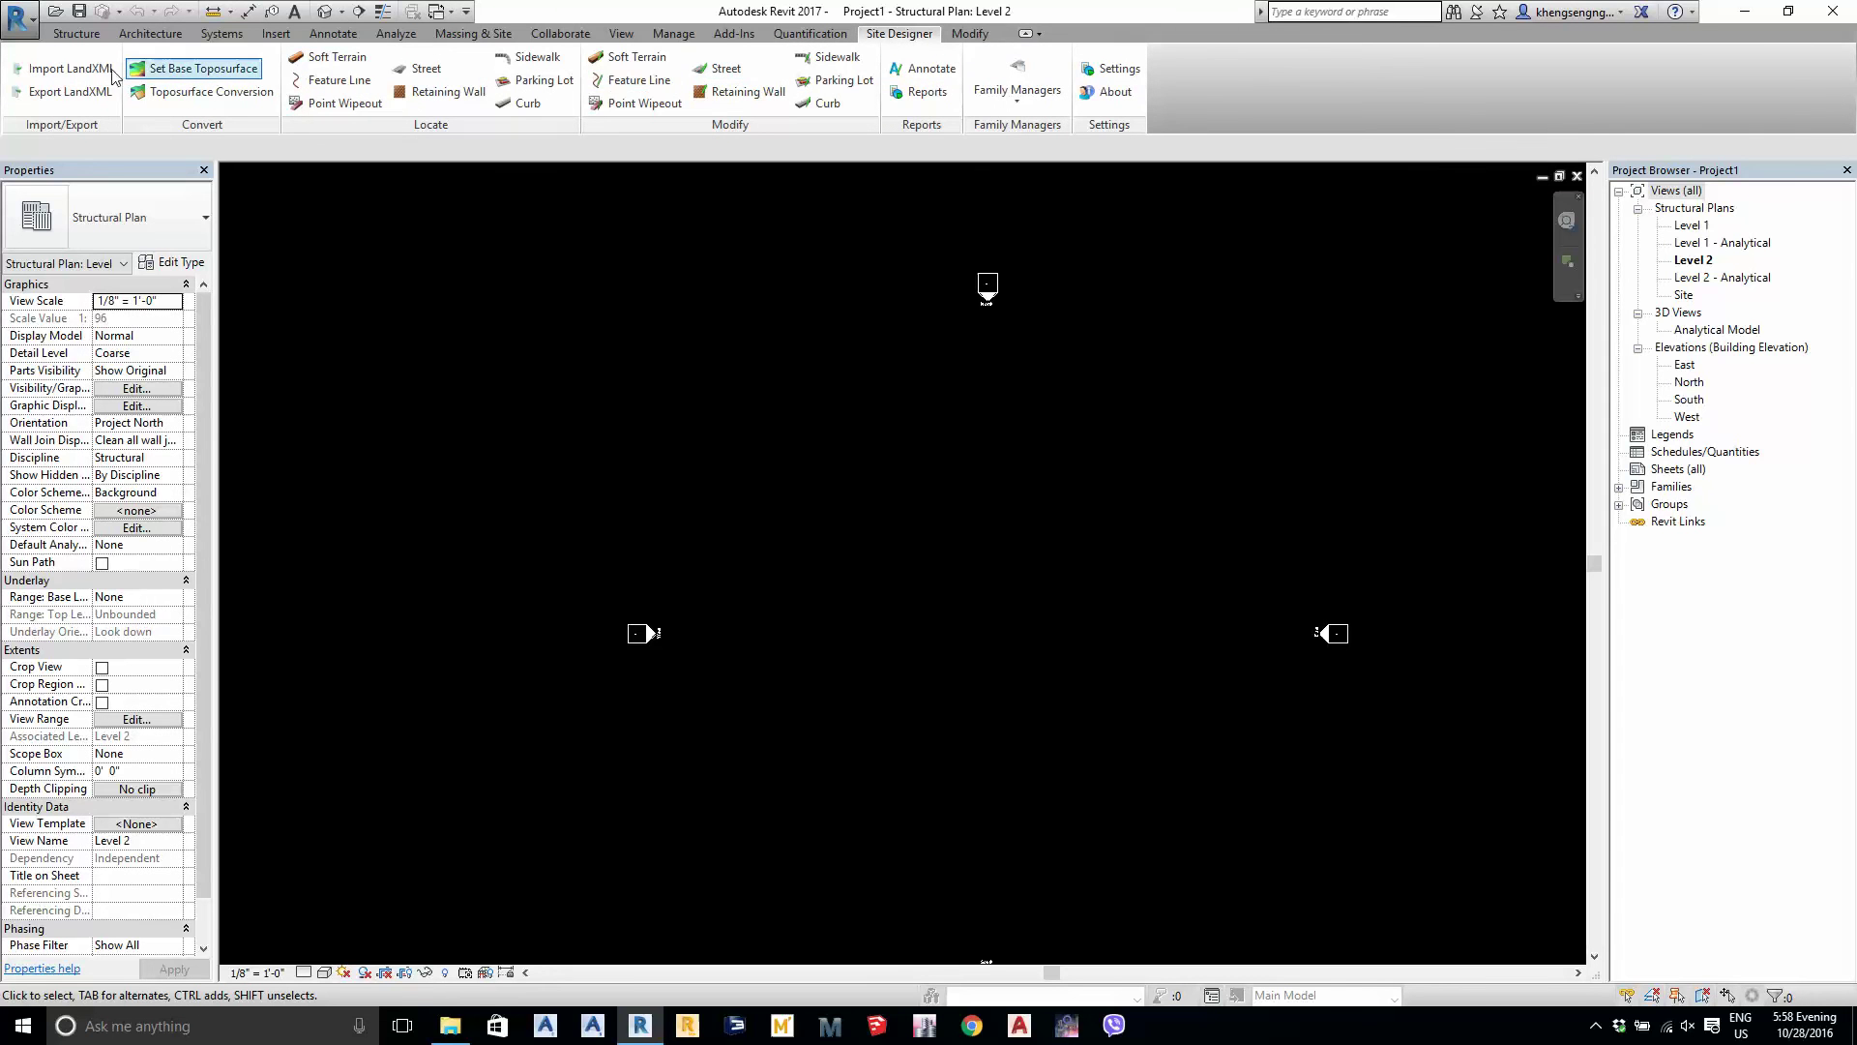
{"action": "left_click", "coordinate": [969, 34]}
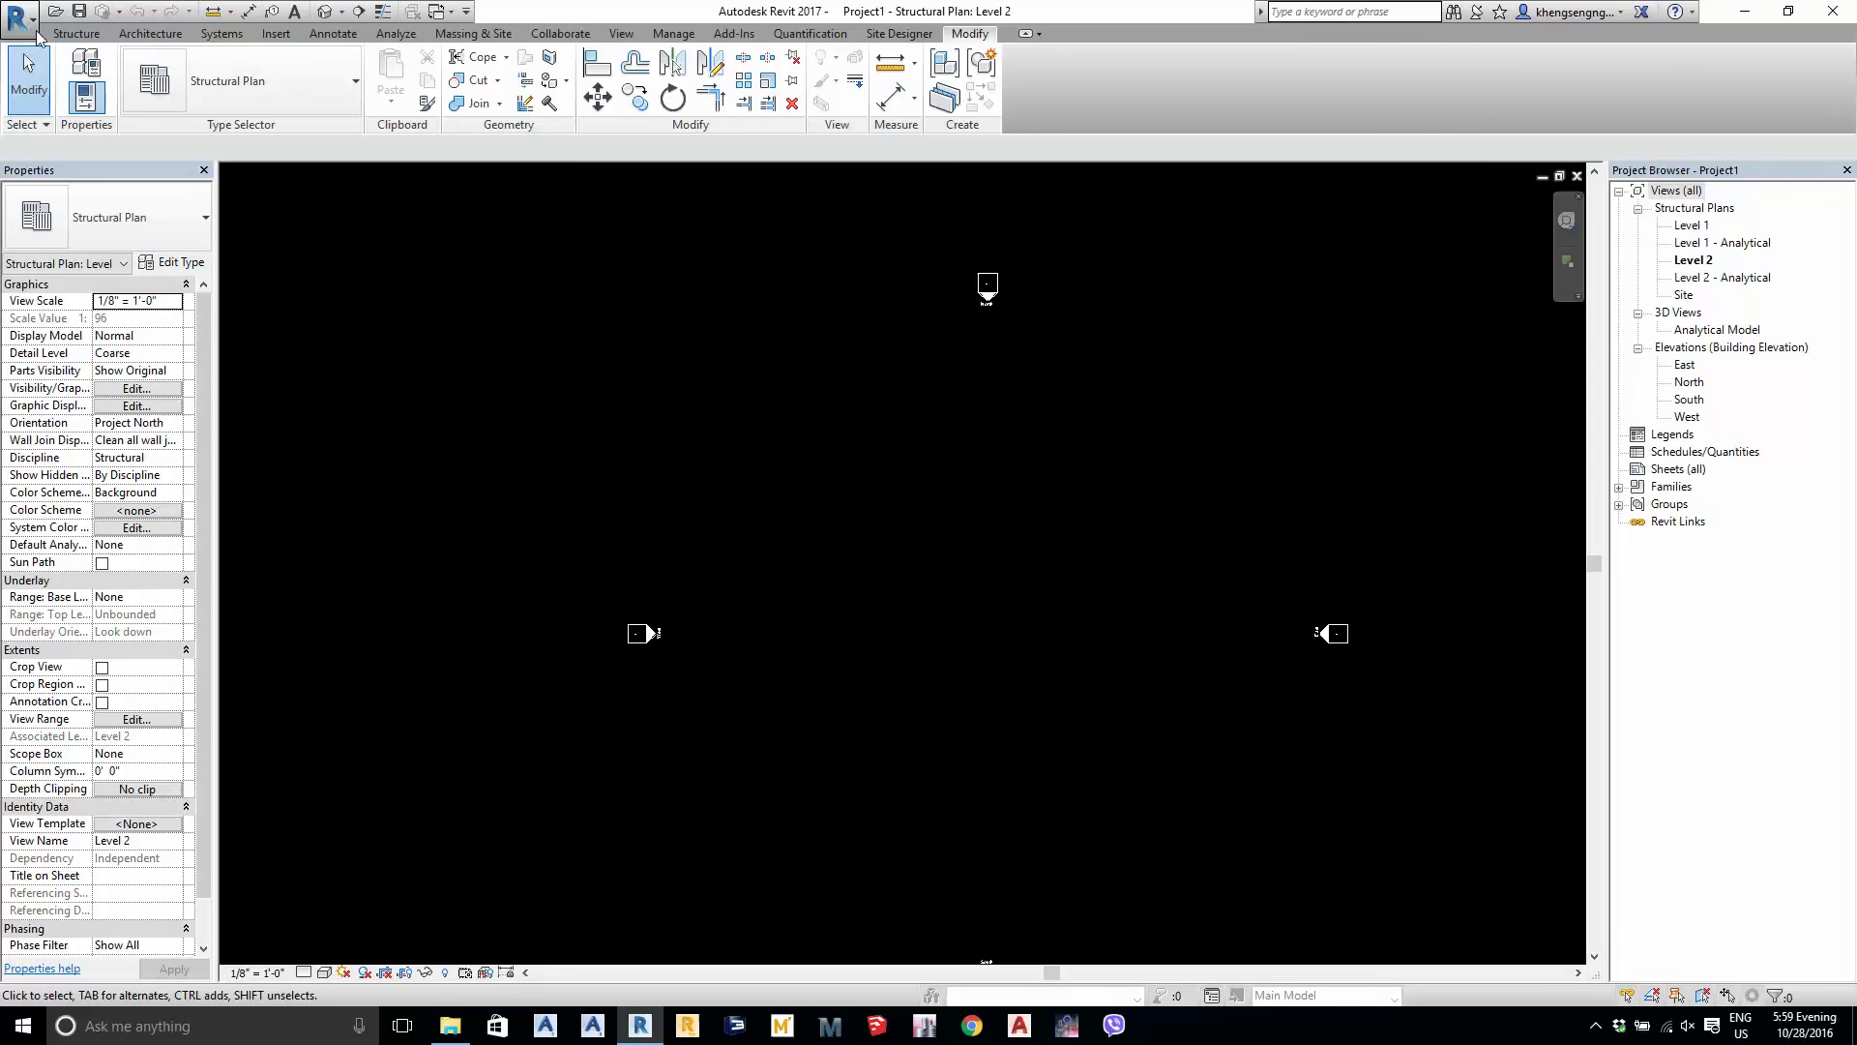
Step: Return to the structural tools and fit the whole Level 2 structural plan in the view
{"action": "left_click", "coordinate": [77, 33]}
{"action": "key", "text": "z"}
{"action": "key", "text": "f"}
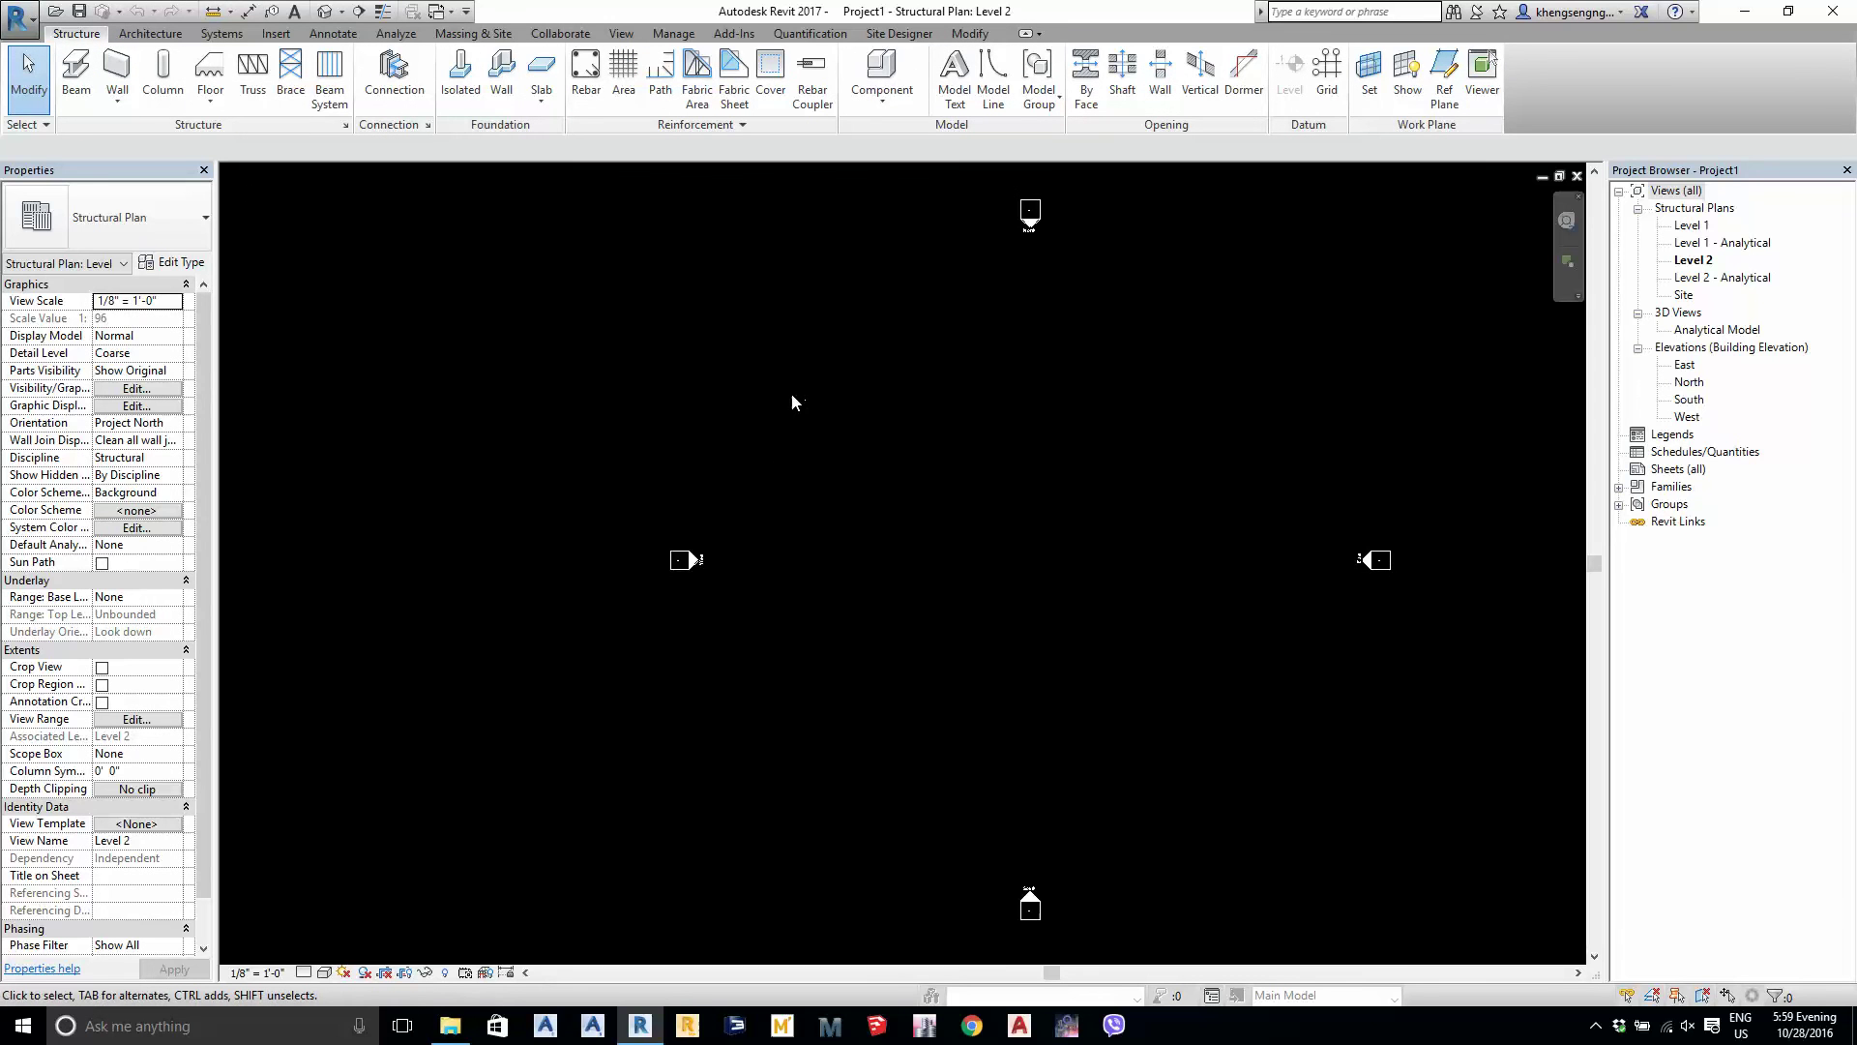